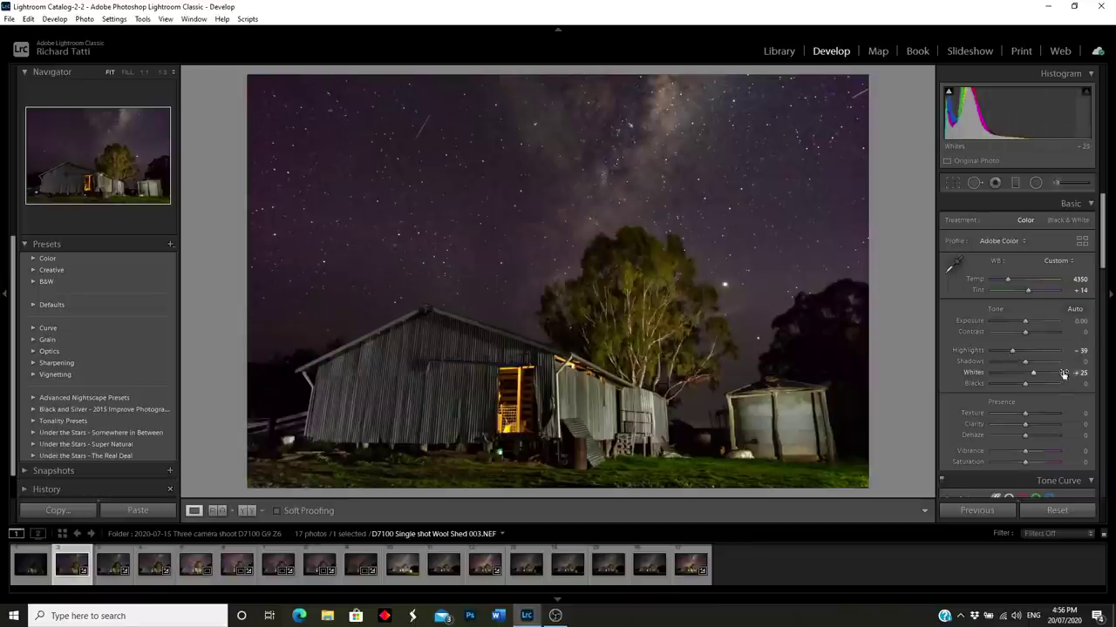
# Review the noise reduction and lens correction settings of D7100 Single shot Wool Shed 003.NEF, and inspect the photo full screen
pyautogui.scroll(-15, 958, 406)
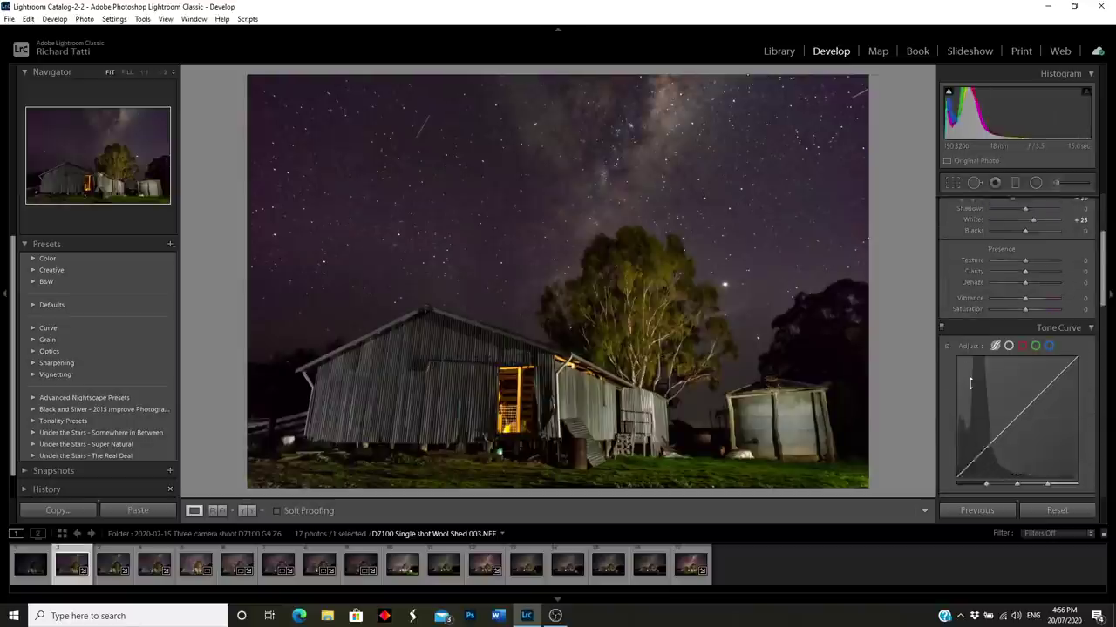
pyautogui.scroll(-2, 971, 386)
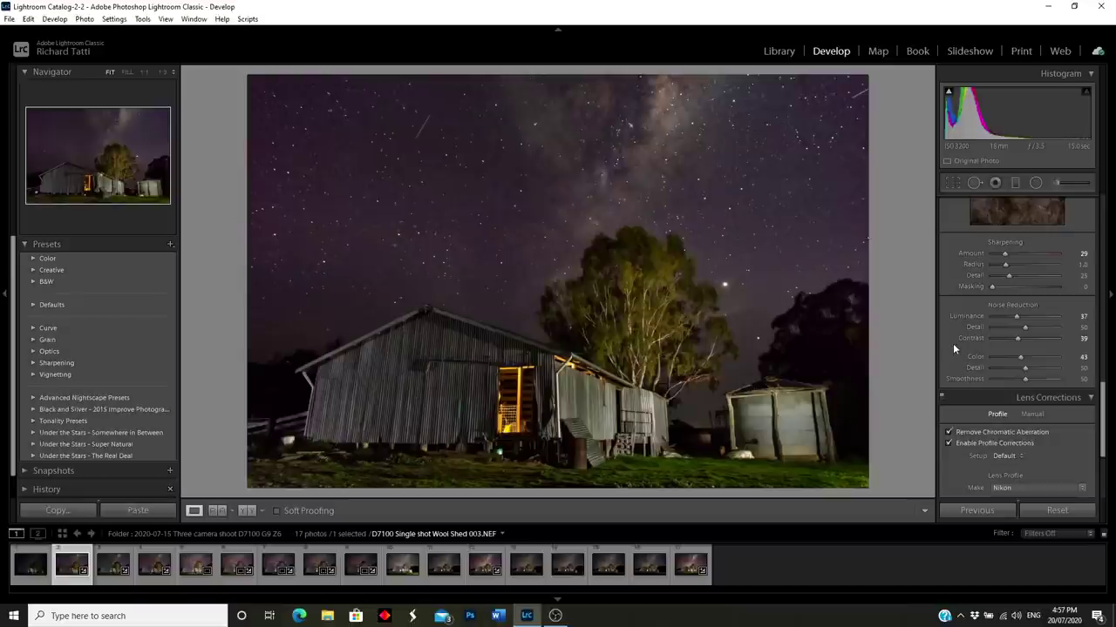
pyautogui.scroll(-2, 952, 344)
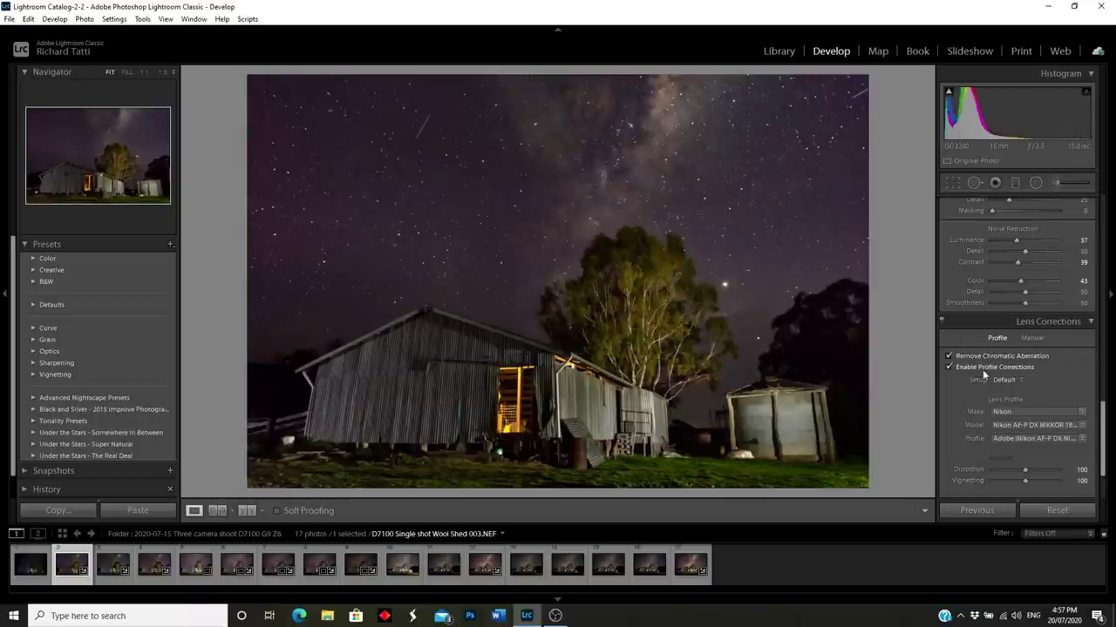
pyautogui.scroll(15, 986, 341)
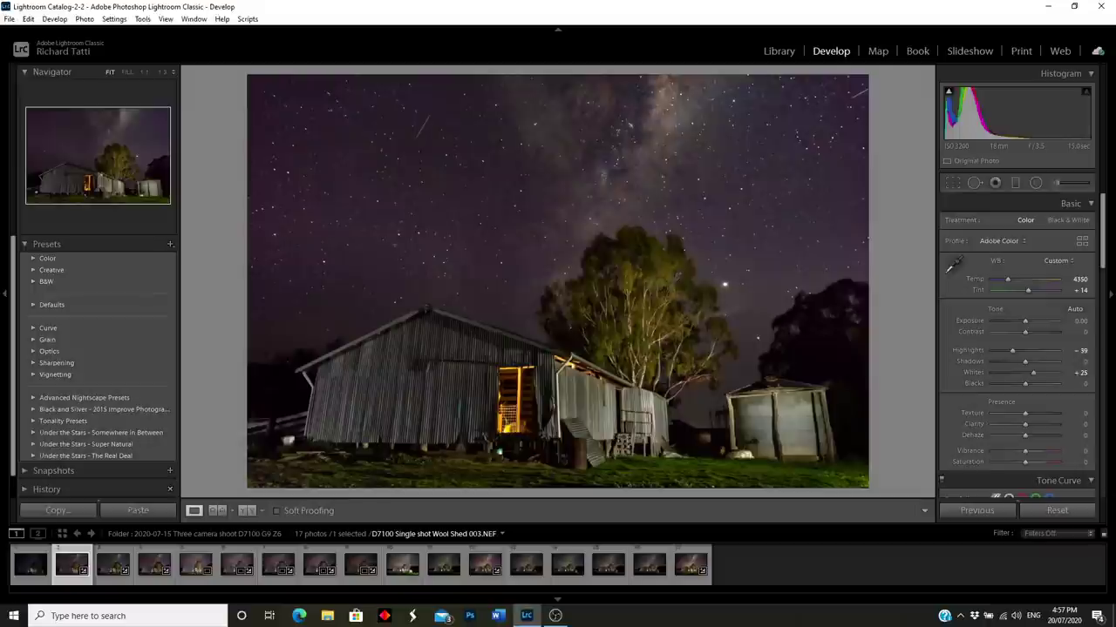
pyautogui.press('f')
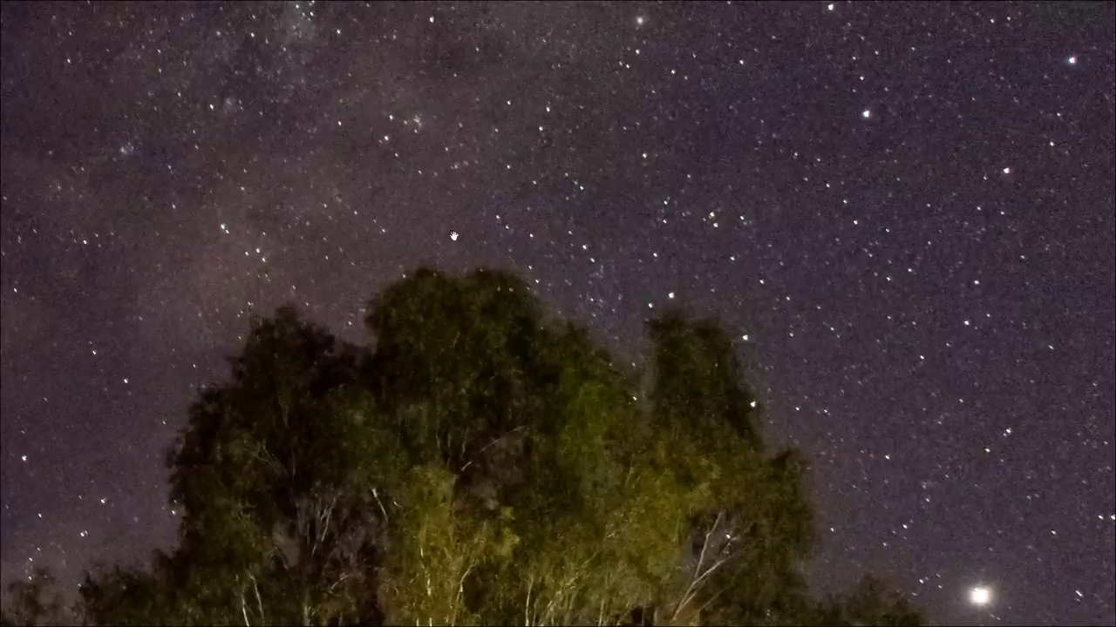
pyautogui.press('Escape')
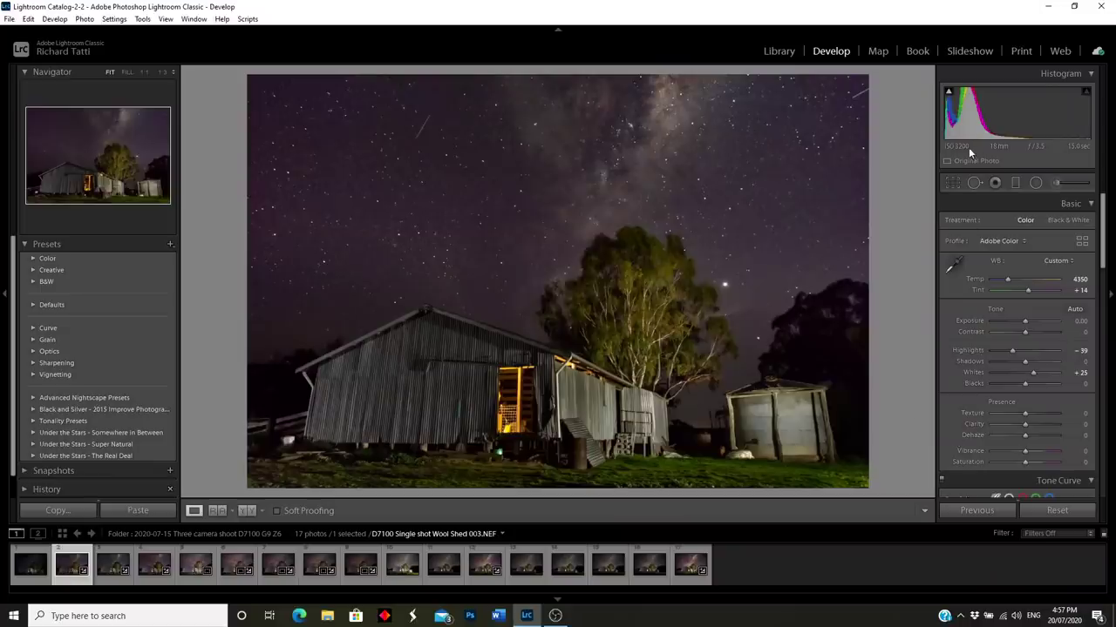
# Open D7100 Single shot Wool Shed 004.NEF and inspect the treetop at 1:1 and the whole photo full screen
pyautogui.click(109, 578)
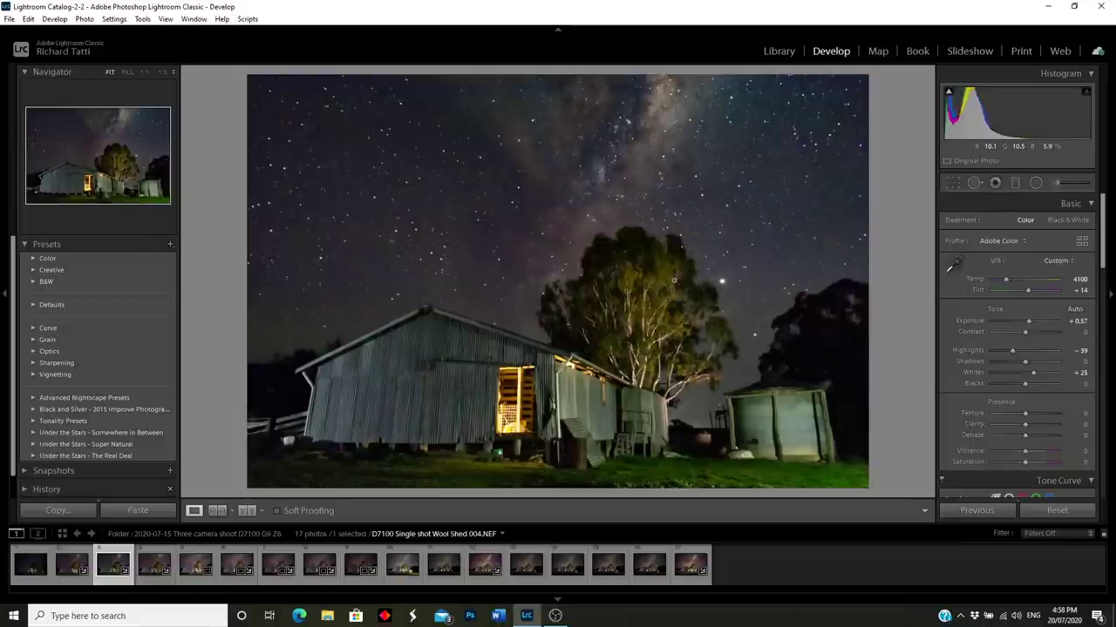
pyautogui.click(666, 239)
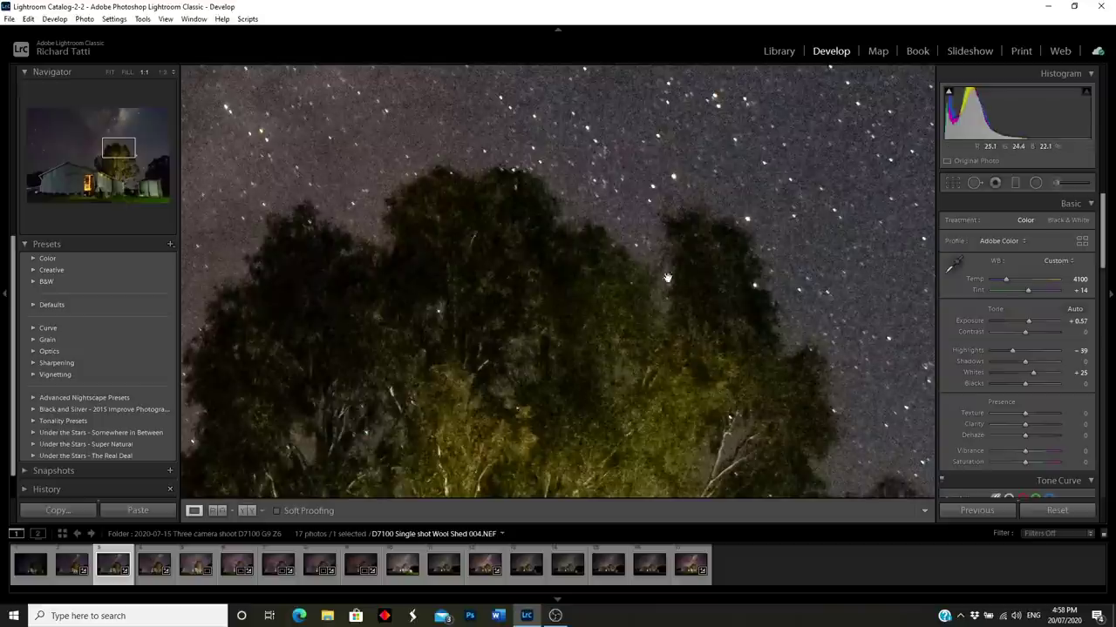
pyautogui.click(722, 256)
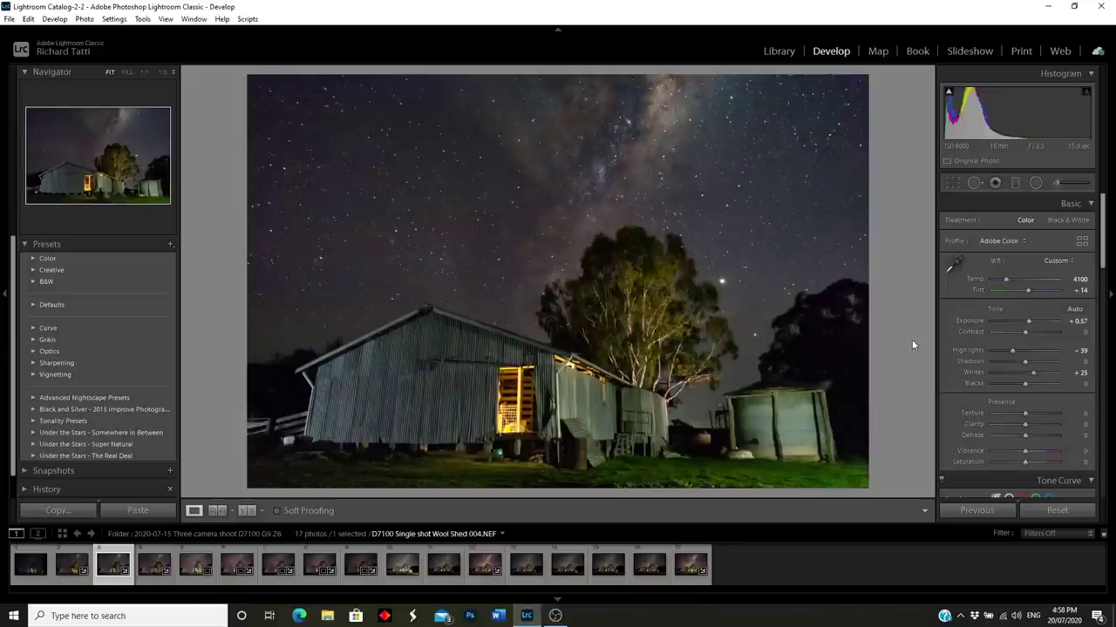
pyautogui.press('f')
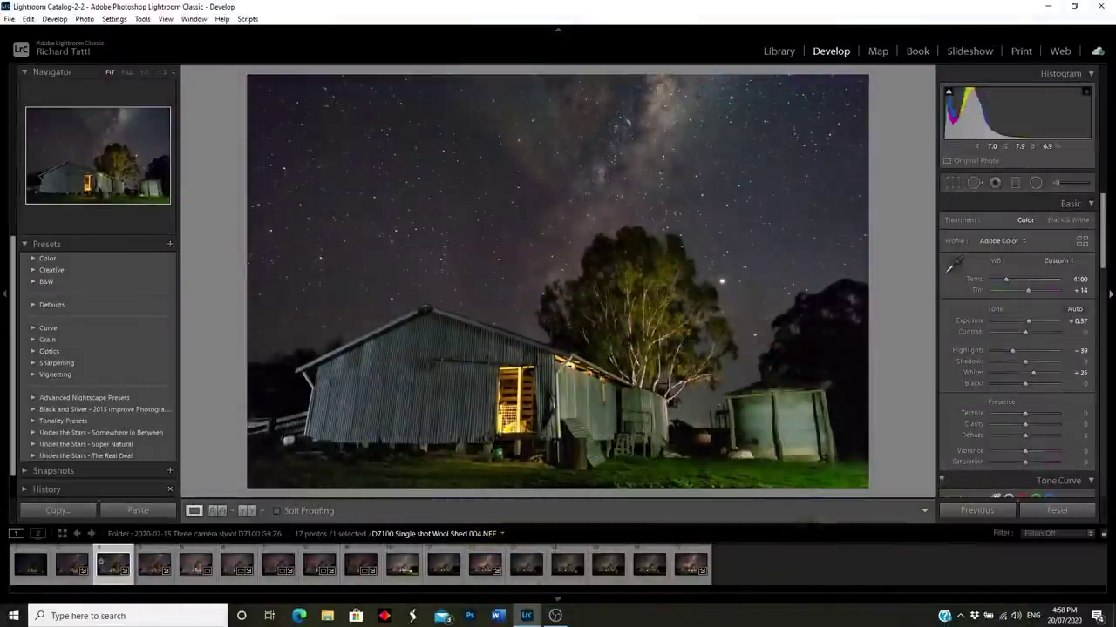
# In D7100 Single shot Wool Shed 003.NEF, set Dehaze to 33 on the graduated filter centred beside the tree
pyautogui.click(72, 575)
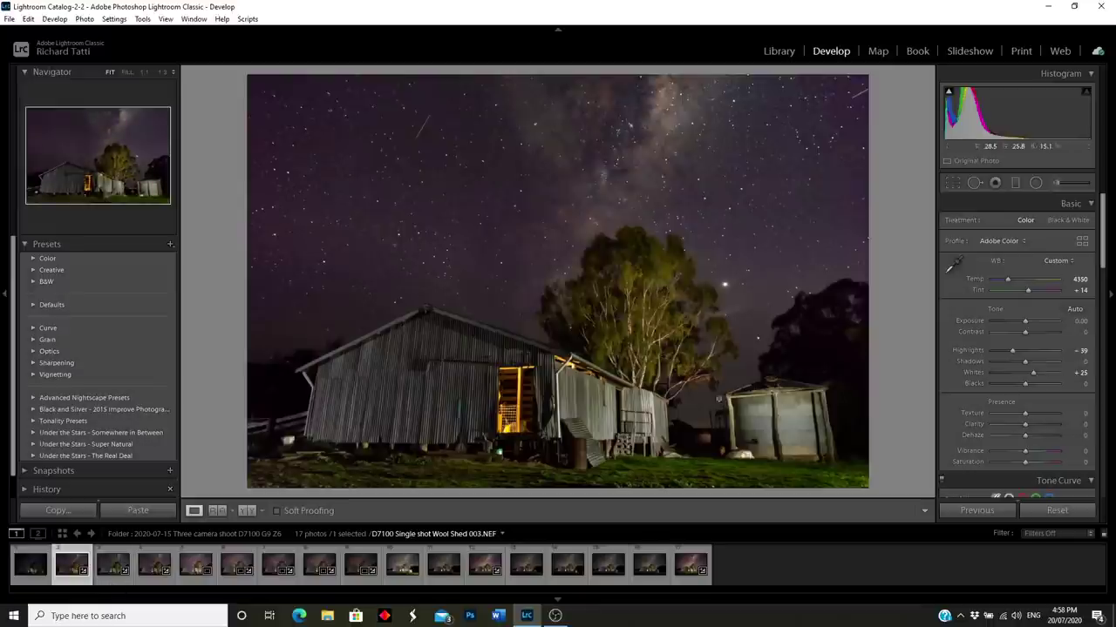
pyautogui.click(1015, 183)
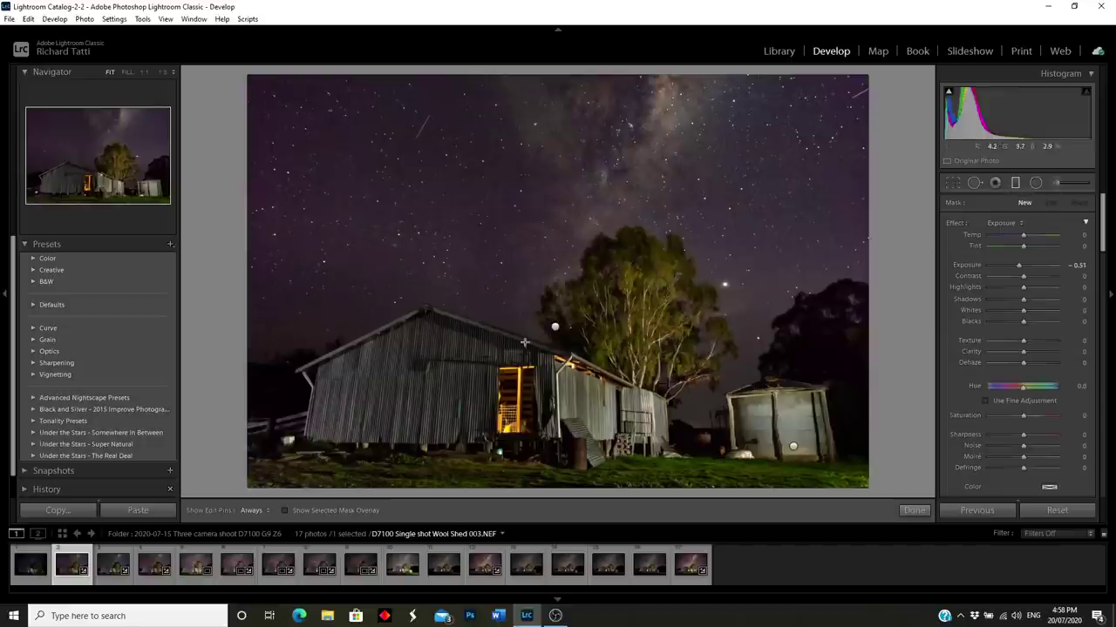
pyautogui.click(555, 328)
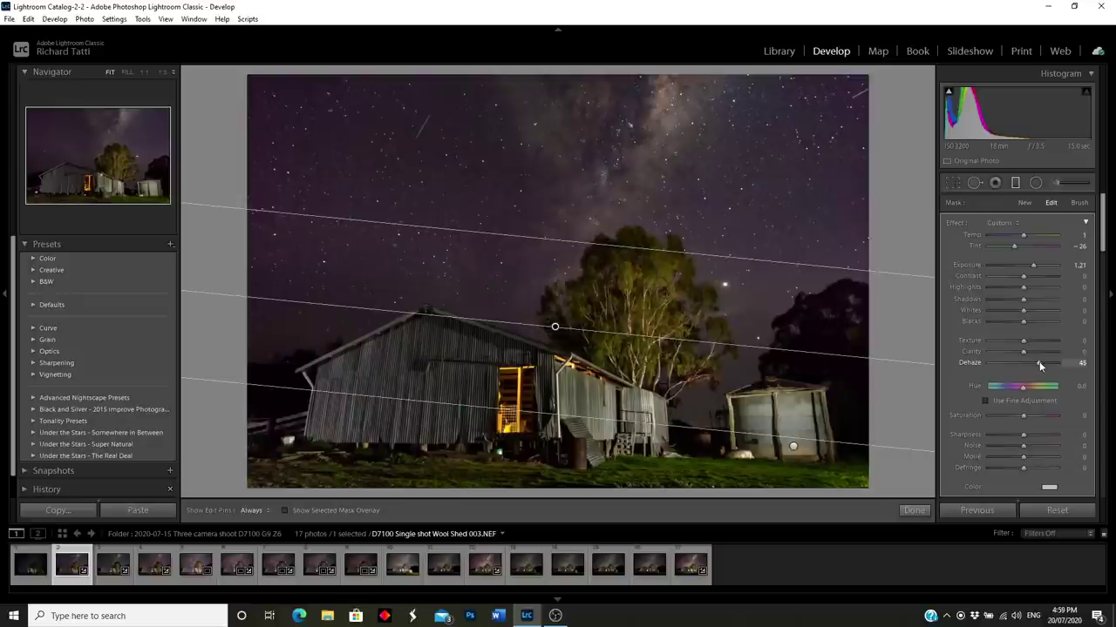
pyautogui.press('Down')
pyautogui.press('Down')
pyautogui.press('Down')
pyautogui.press('Down')
pyautogui.press('Down')
pyautogui.press('Down')
pyautogui.press('Down')
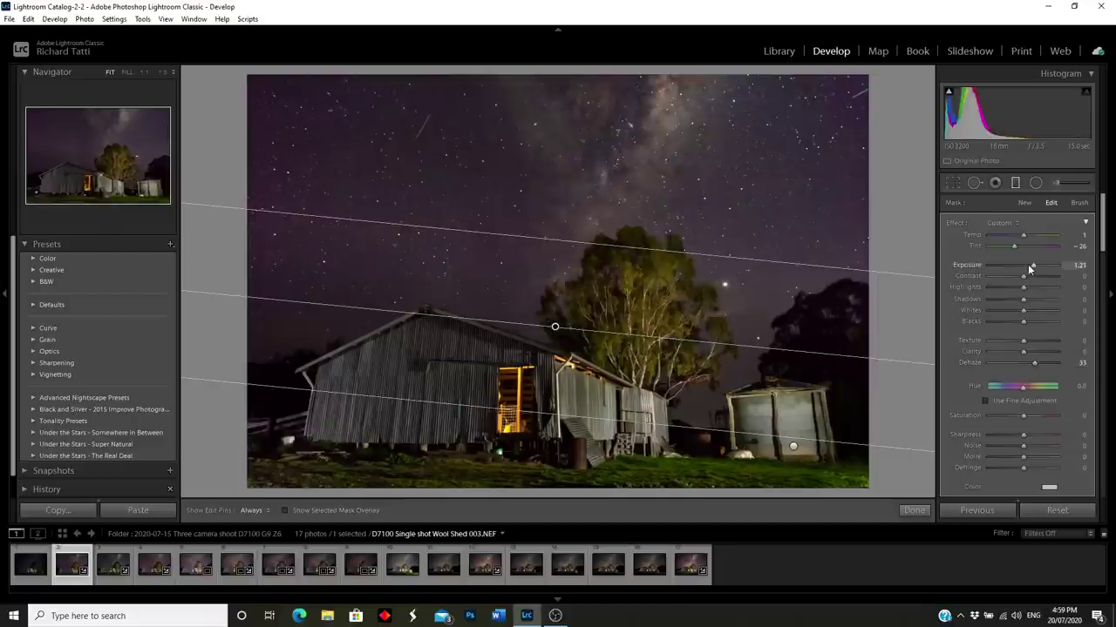
# Set the Exposure of the selected graduated filter to 0.81
pyautogui.press('Down')
pyautogui.press('Down')
pyautogui.press('Down')
pyautogui.press('Down')
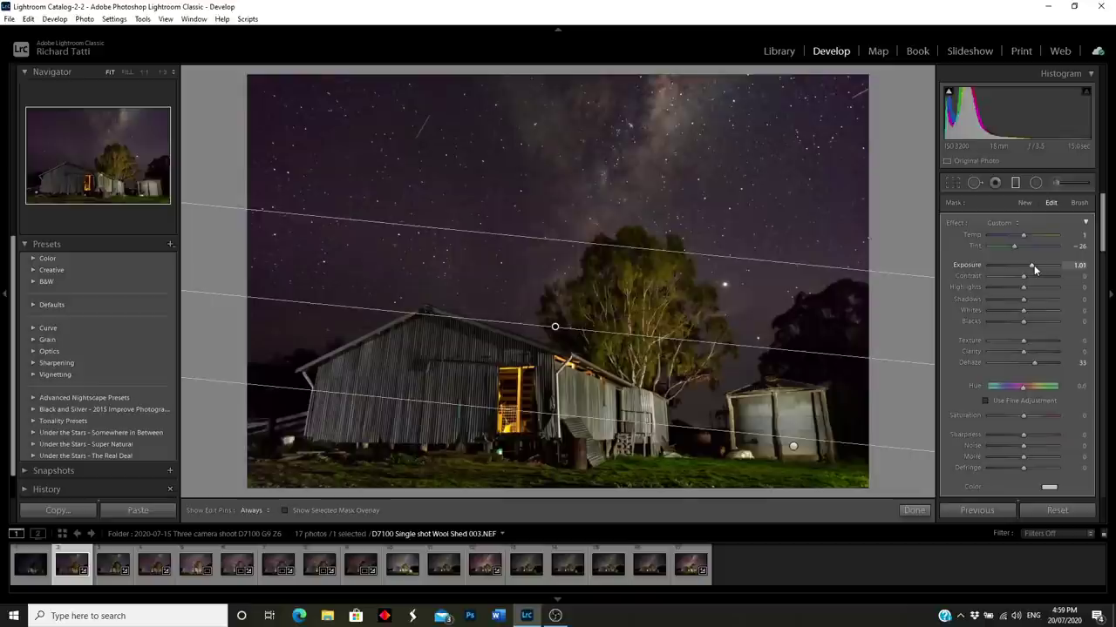
pyautogui.press('Down')
pyautogui.press('Down')
pyautogui.press('Down')
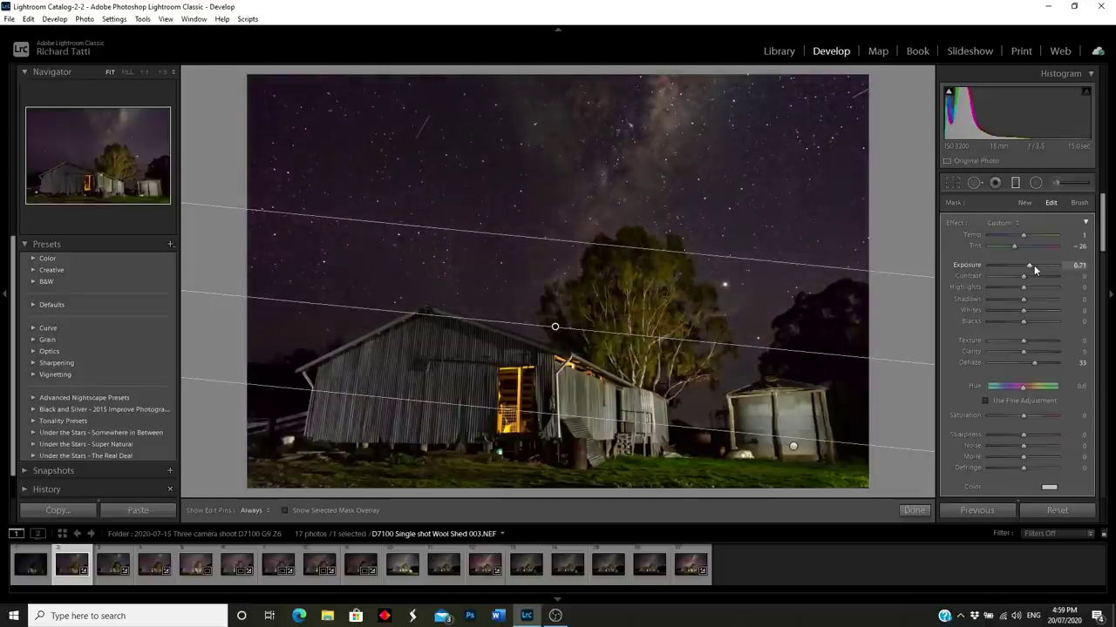
pyautogui.press('Up')
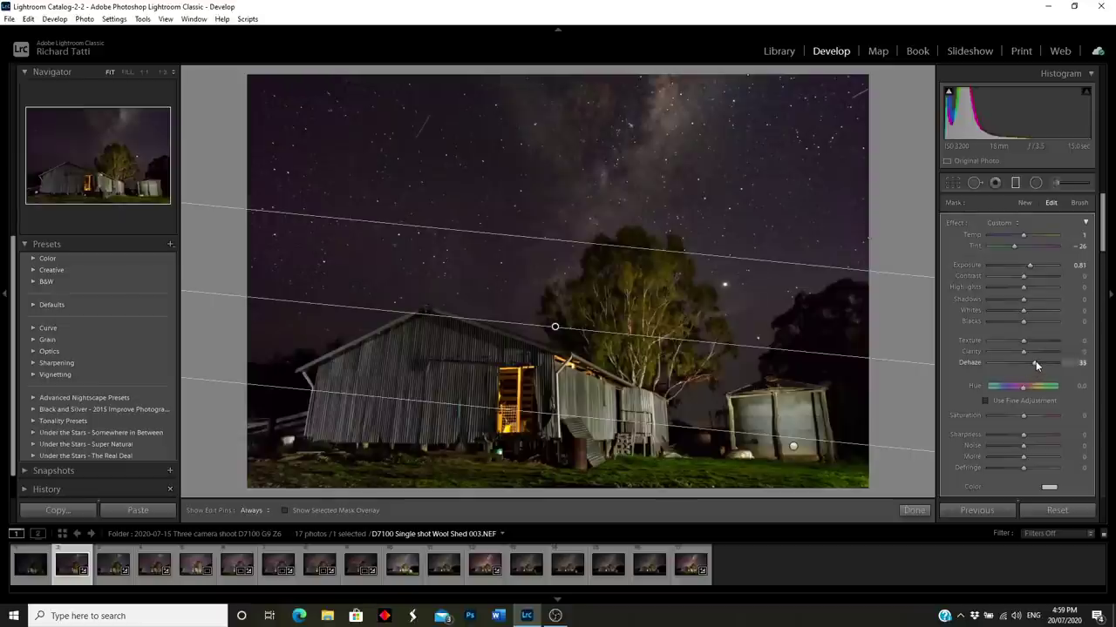
# Lower the graduated filter's Dehaze six increments further and finish editing the filter
pyautogui.press('Down')
pyautogui.press('Down')
pyautogui.press('Down')
pyautogui.press('Down')
pyautogui.press('Down')
pyautogui.press('Down')
pyautogui.click(914, 511)
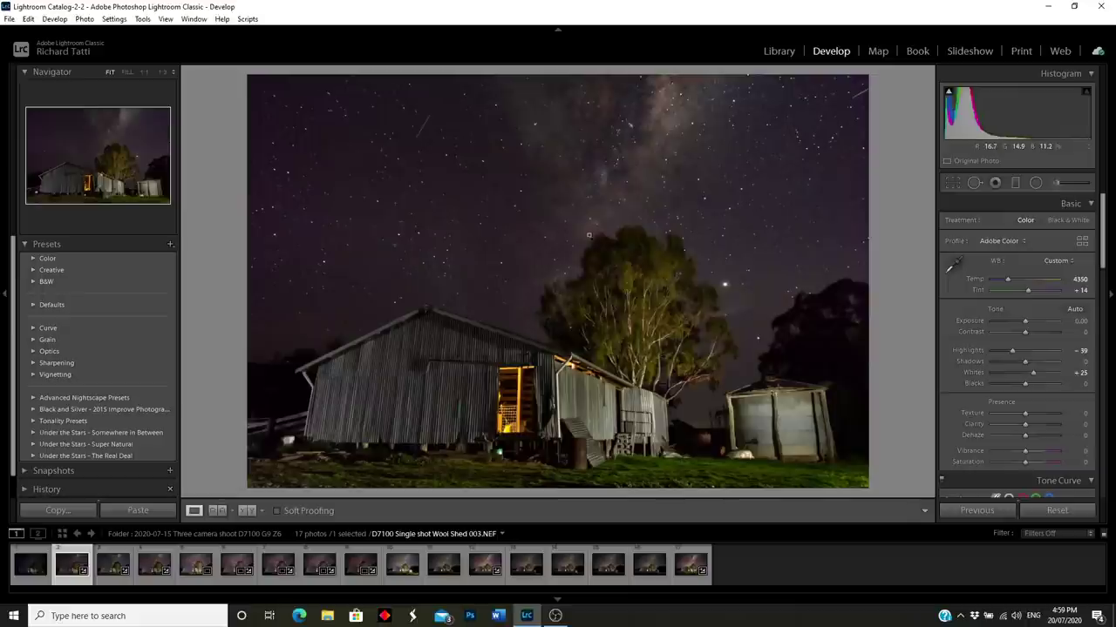
# Inspect the stars and treetop at 1:1, and view the whole edited photo full screen
pyautogui.click(679, 231)
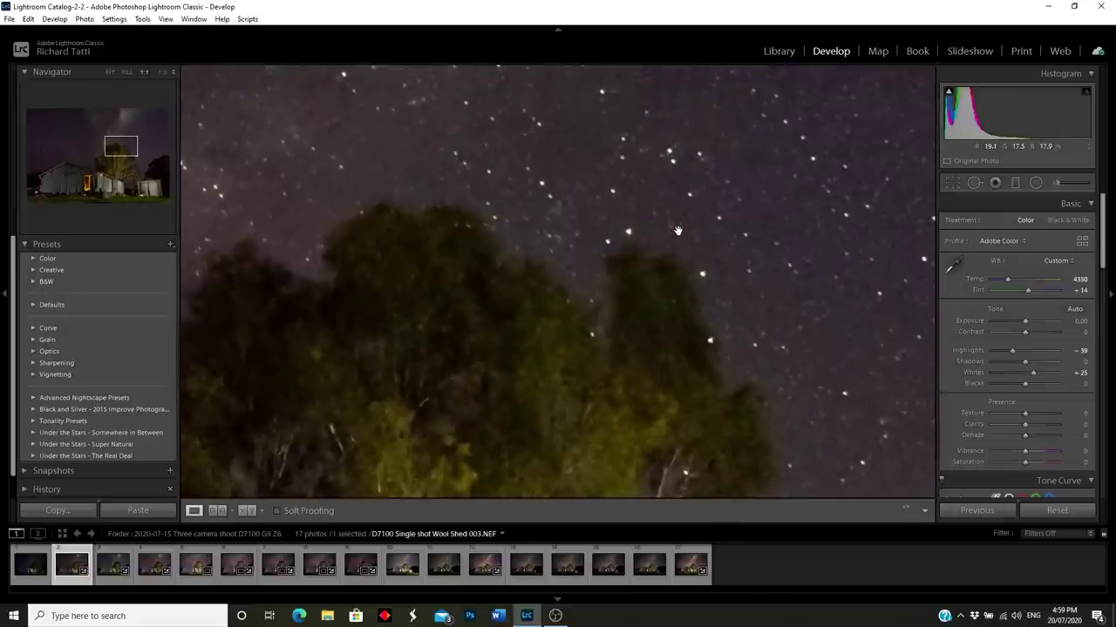
pyautogui.click(924, 322)
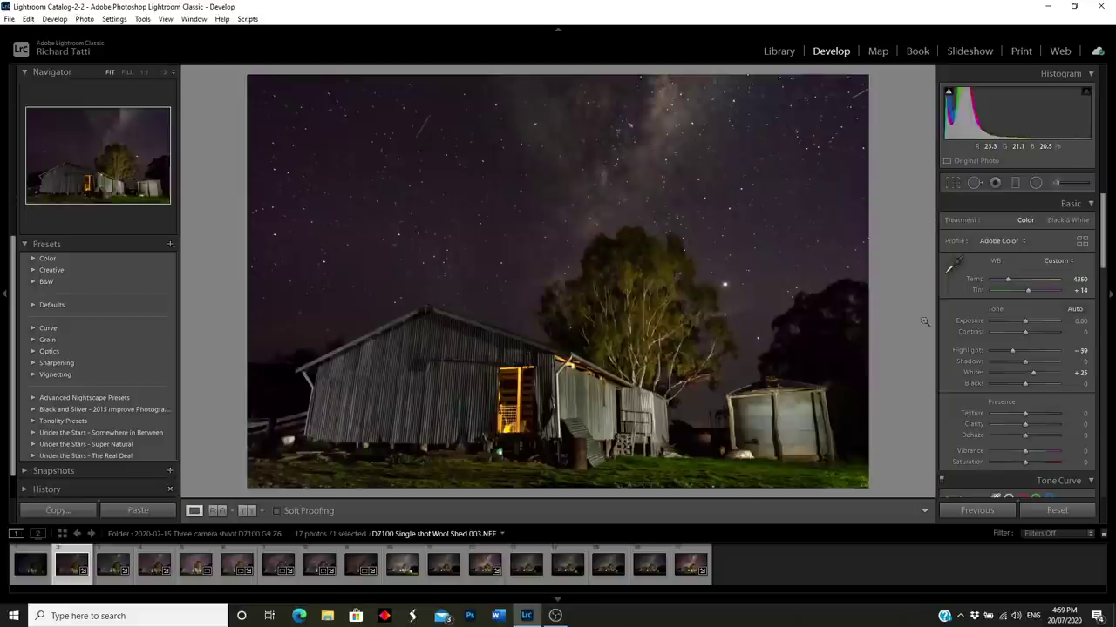
pyautogui.press('f')
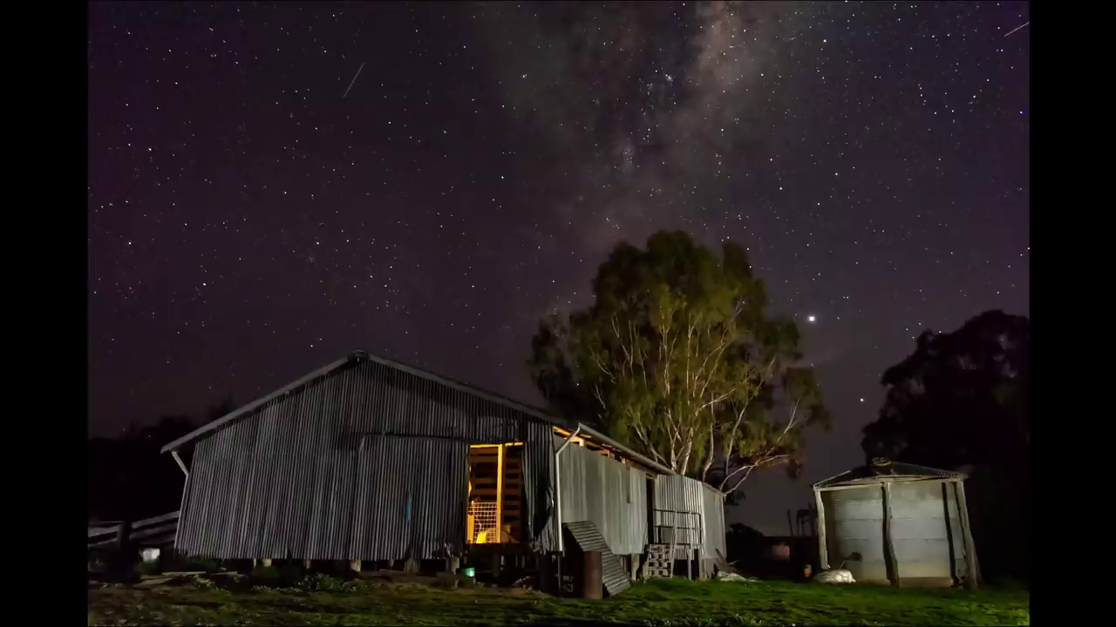
pyautogui.press('f')
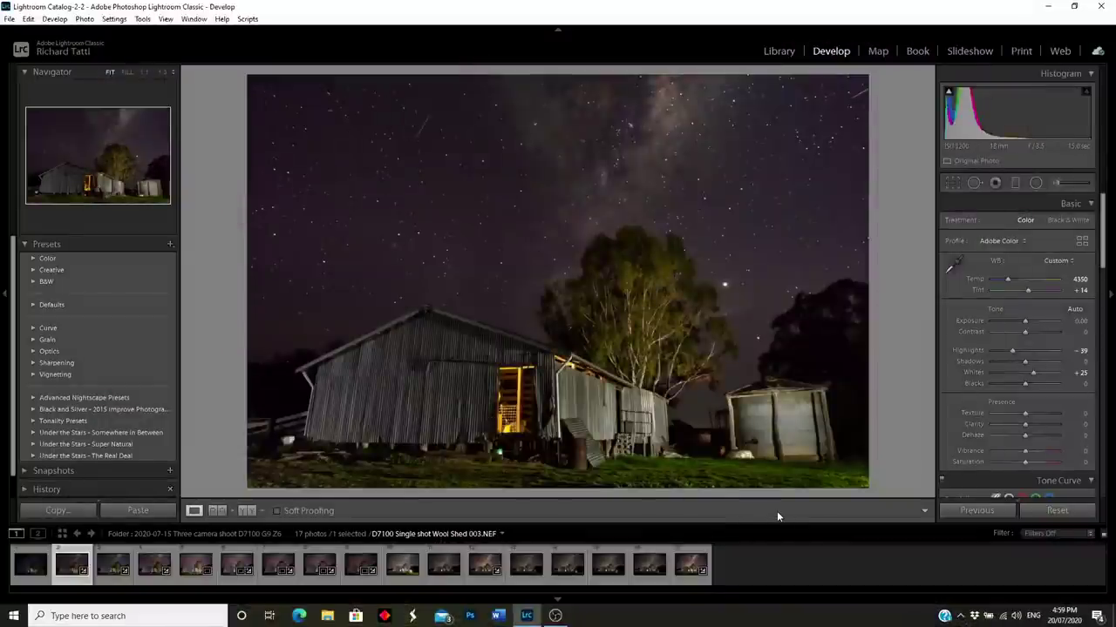
# Open P1010559.RW2, view it full screen, and review its noise reduction, sharpening and lens correction settings
pyautogui.click(360, 575)
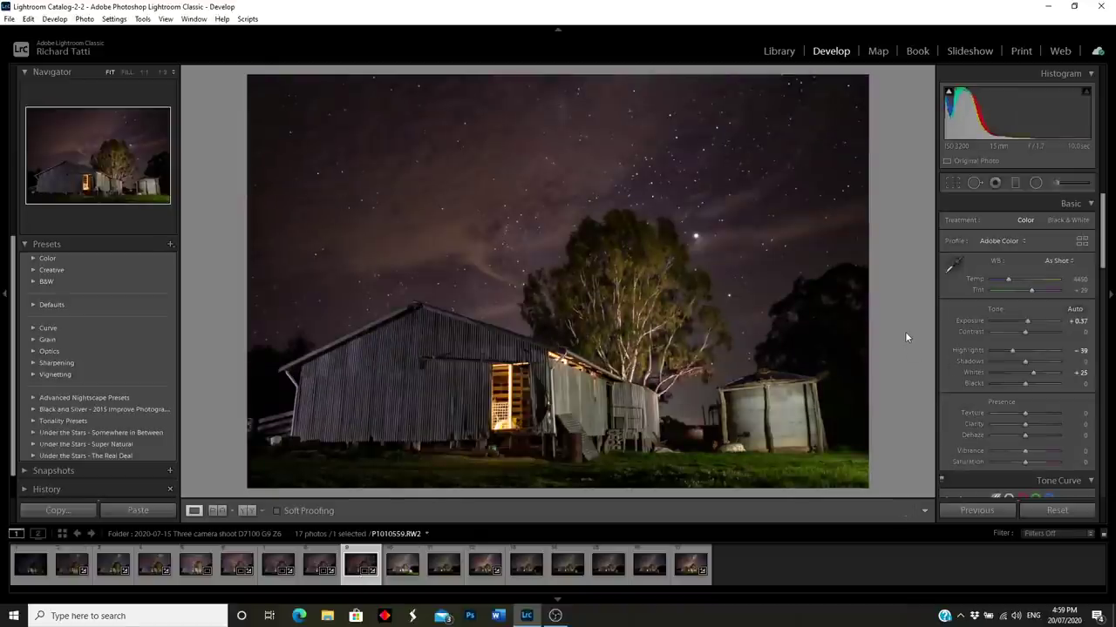
pyautogui.press('f')
pyautogui.scroll(-10, 998, 341)
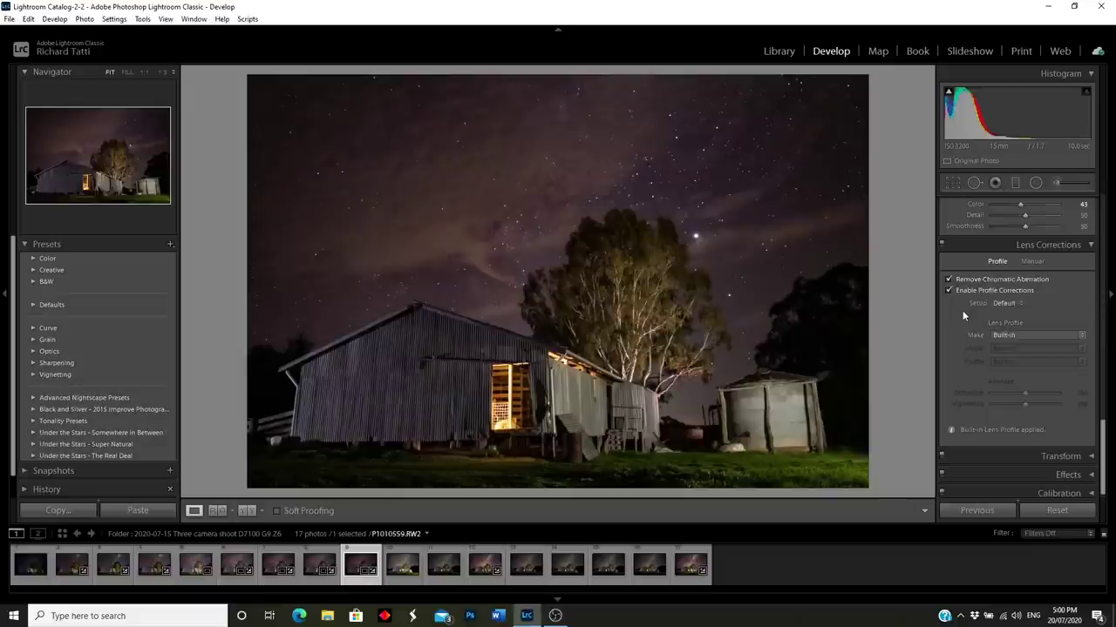
pyautogui.scroll(1, 962, 312)
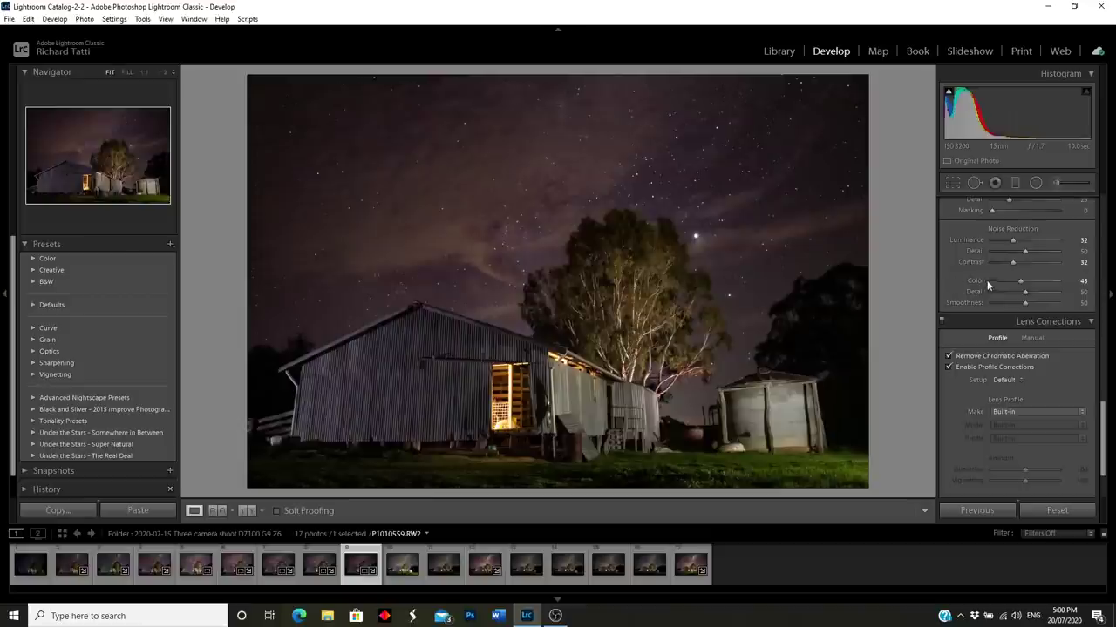
pyautogui.scroll(10, 963, 277)
pyautogui.scroll(-8, 963, 281)
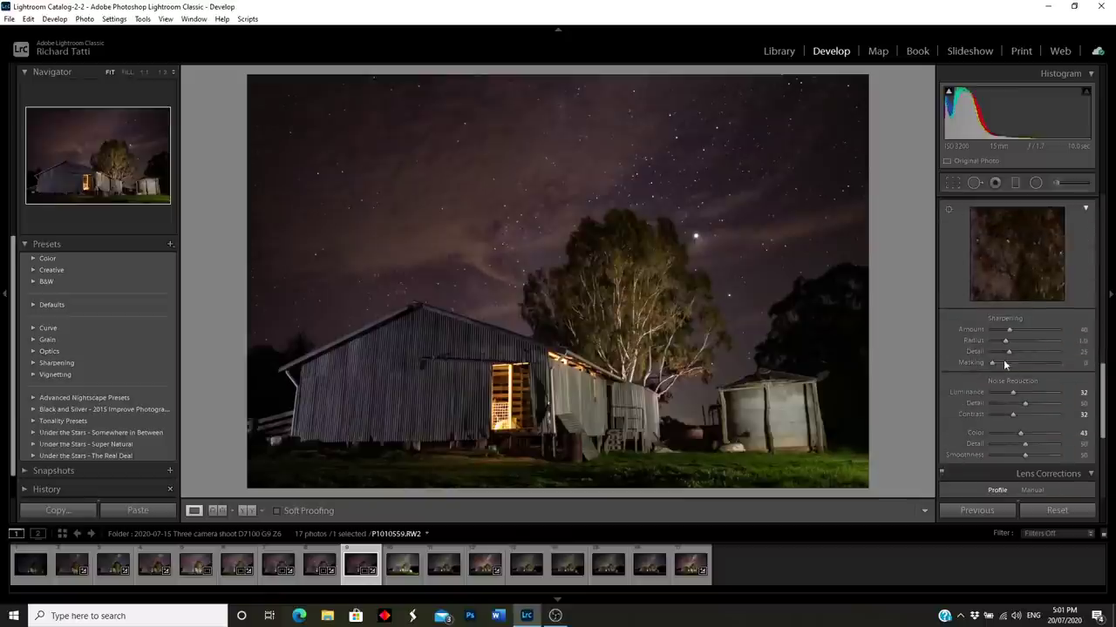
pyautogui.scroll(10, 949, 305)
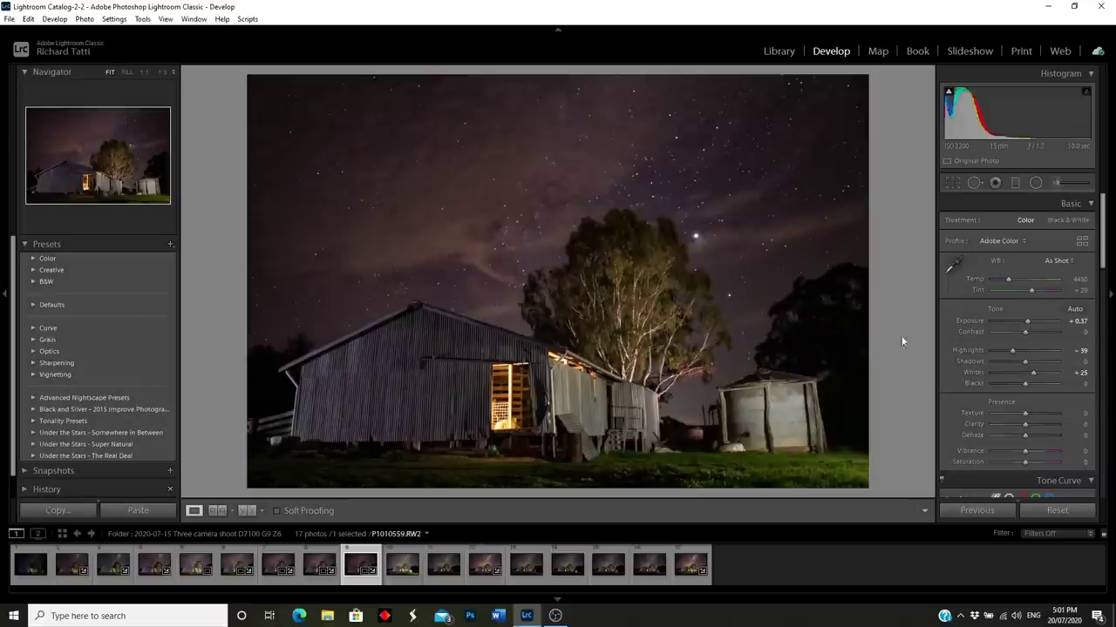
# Examine the existing graduated filter's settings on P1010559.RW2 and check the photo for adjustment brush edits
pyautogui.click(1014, 184)
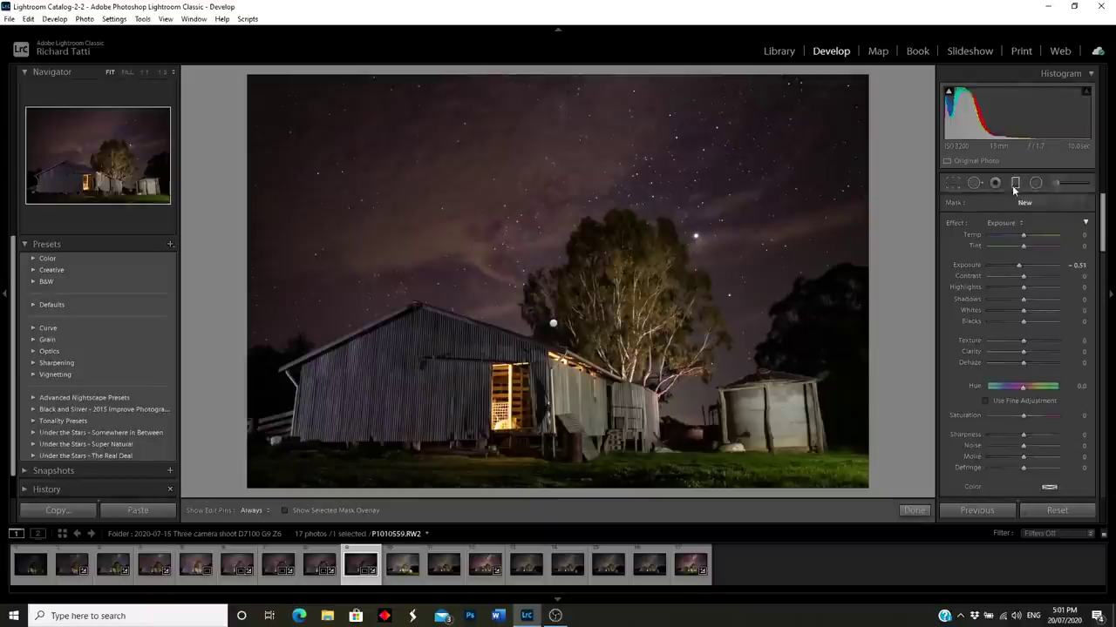
pyautogui.click(552, 325)
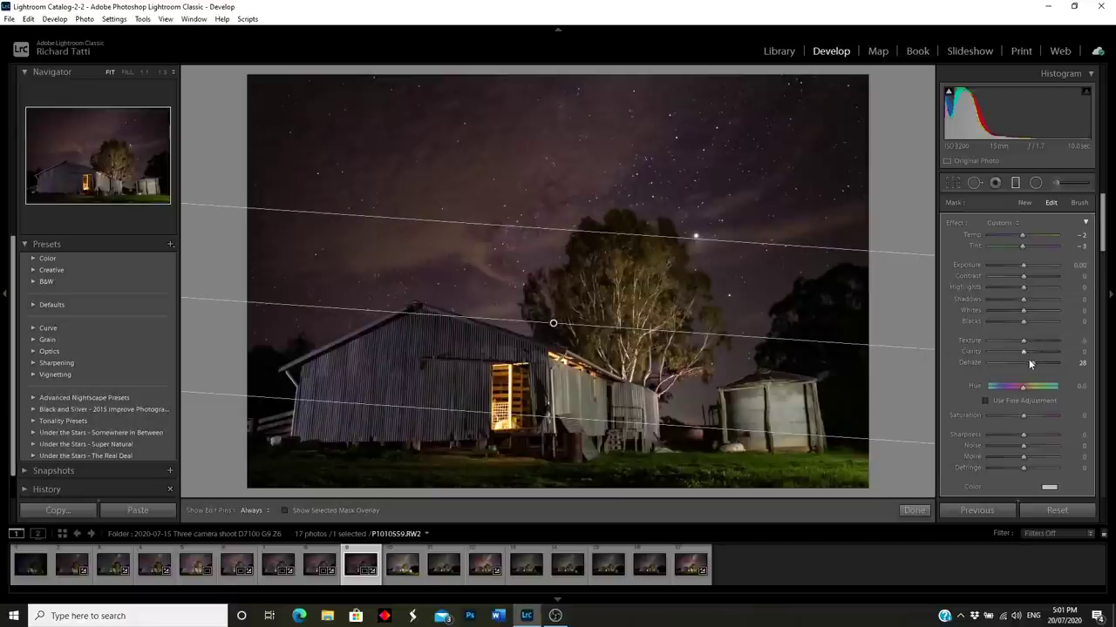
pyautogui.click(914, 511)
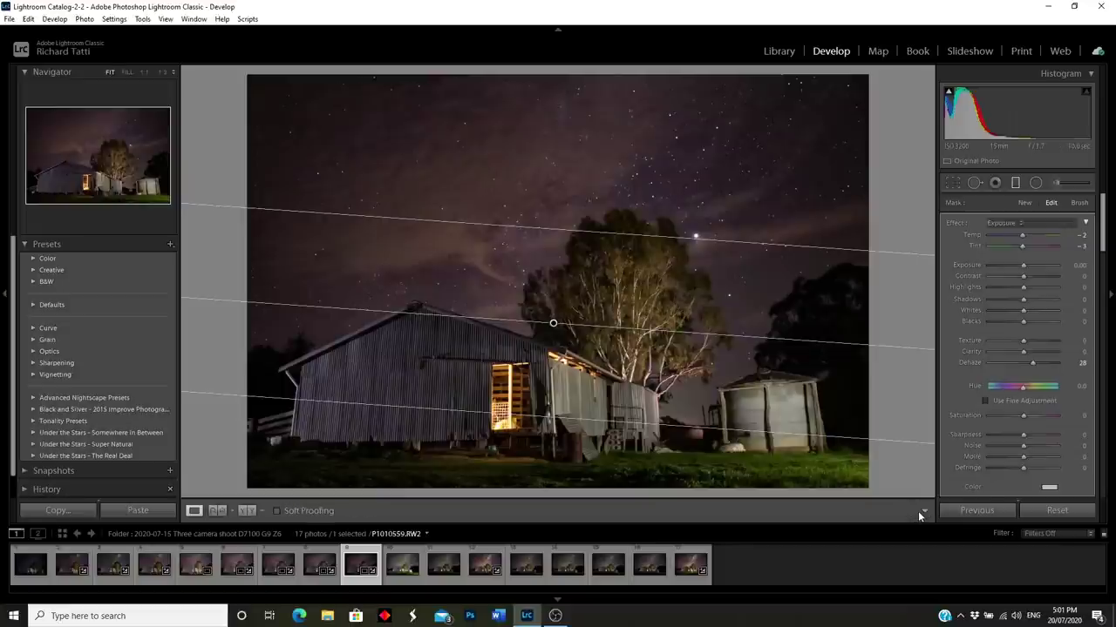
pyautogui.click(1054, 183)
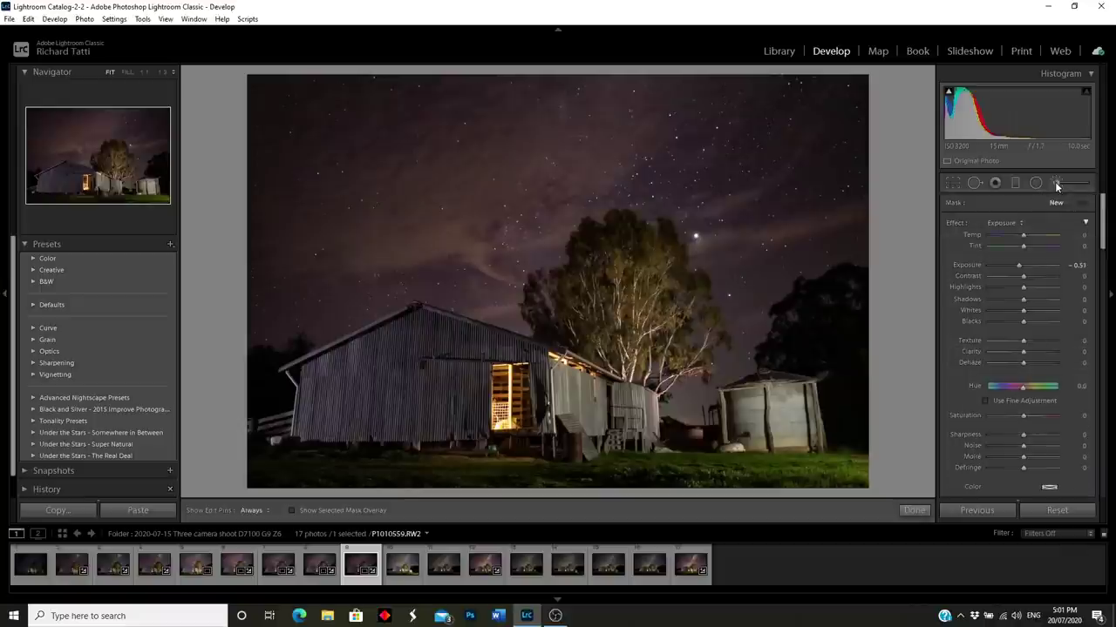
pyautogui.click(1056, 185)
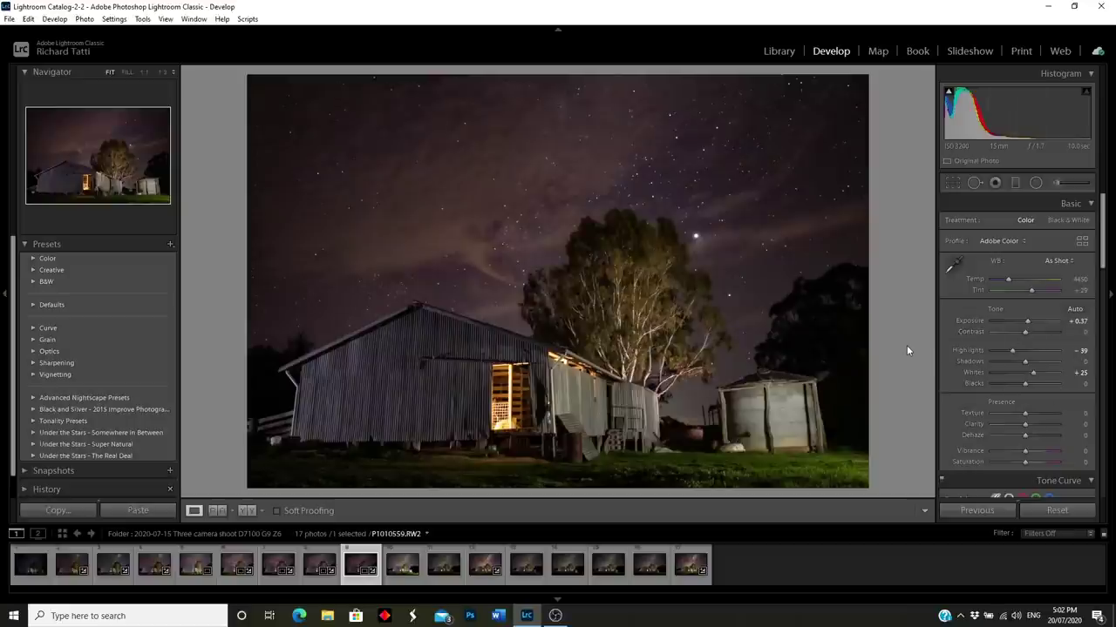
# View P1010559.RW2 full screen, and review the sharpening and noise reduction settings of Z6 Single shot Wool Shed 008.NEF
pyautogui.press('f')
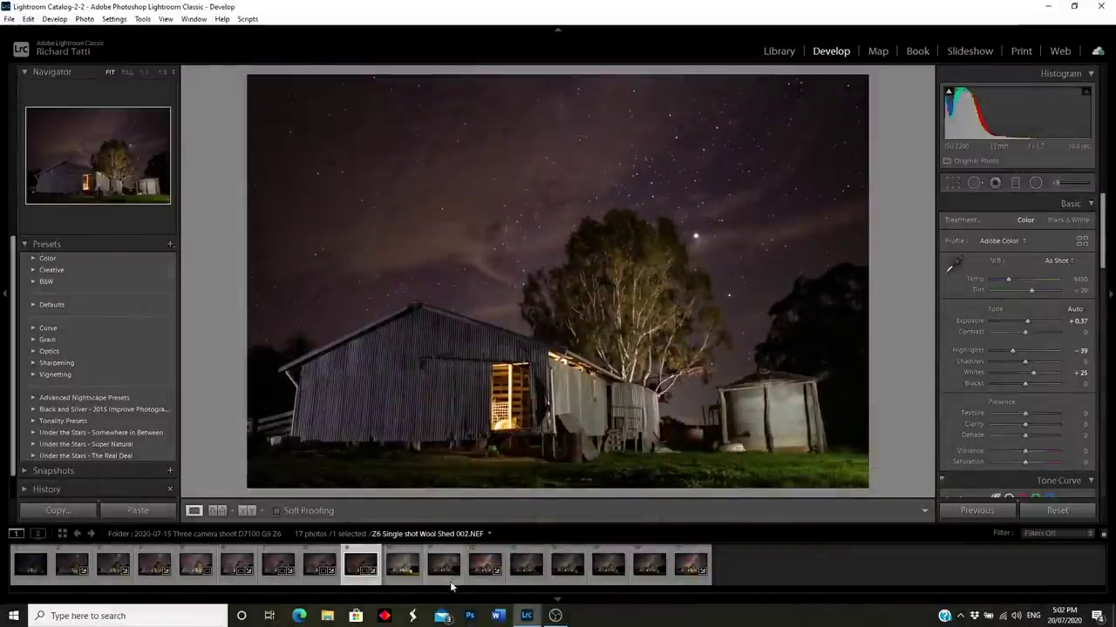
pyautogui.click(696, 578)
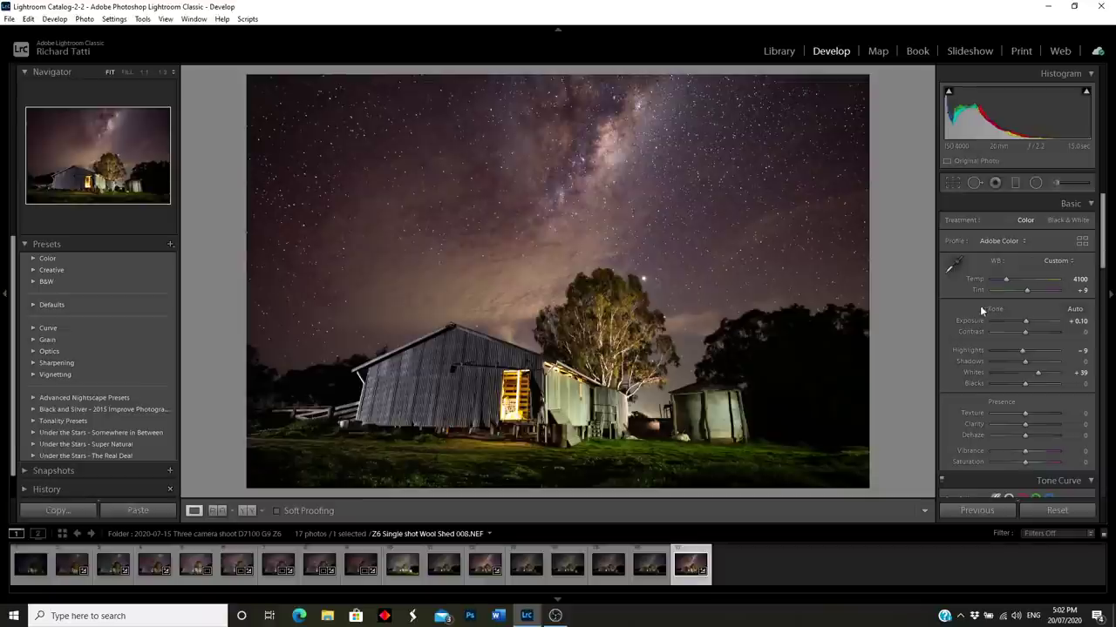
pyautogui.scroll(-10, 978, 318)
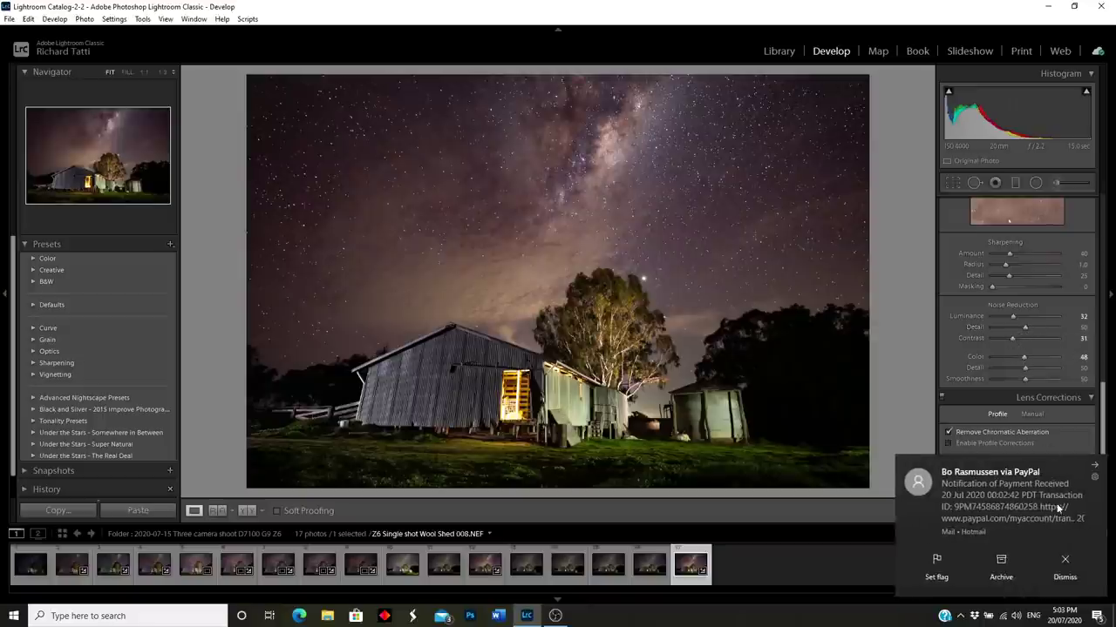
# Review the basic settings and both graduated filters on Z6 Single shot Wool Shed 008.NEF, and compare the photo before and after editing
pyautogui.click(1094, 465)
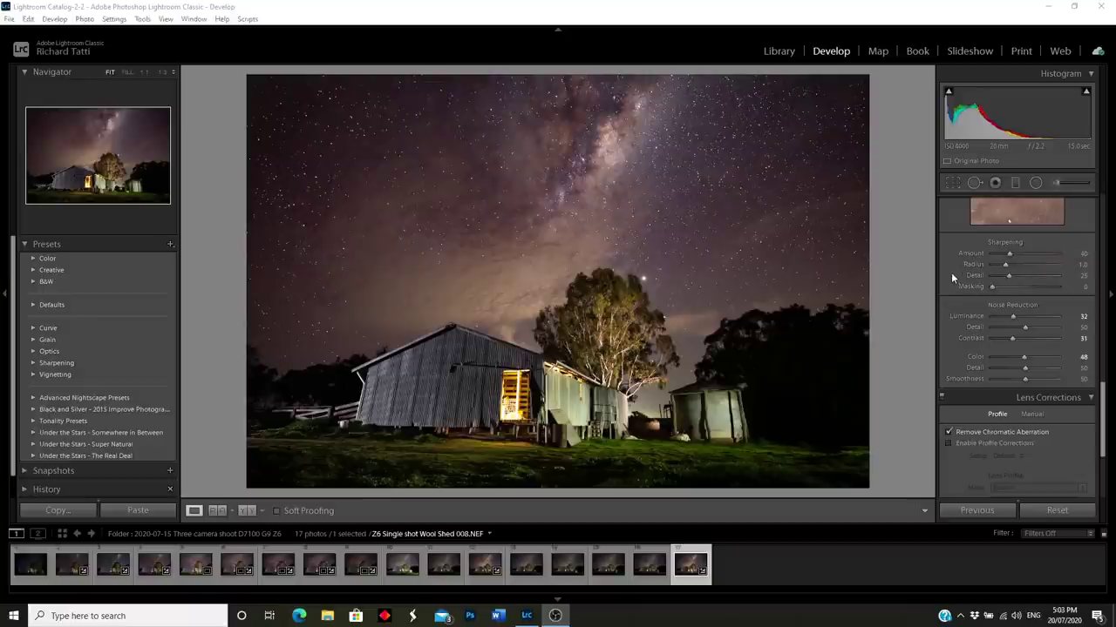
pyautogui.scroll(10, 951, 272)
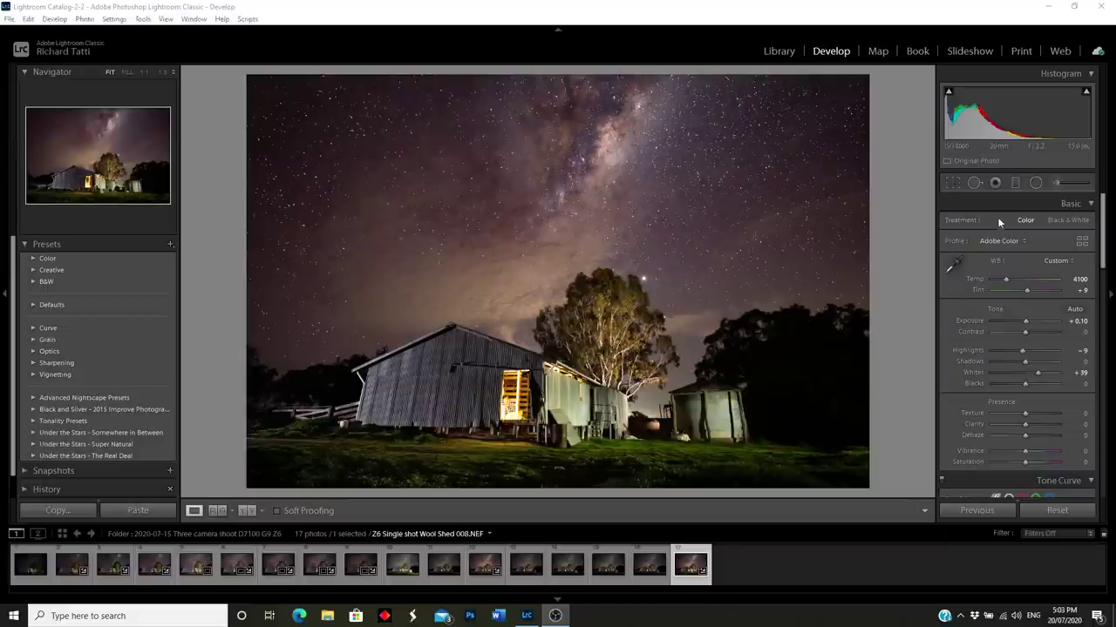
pyautogui.click(1016, 183)
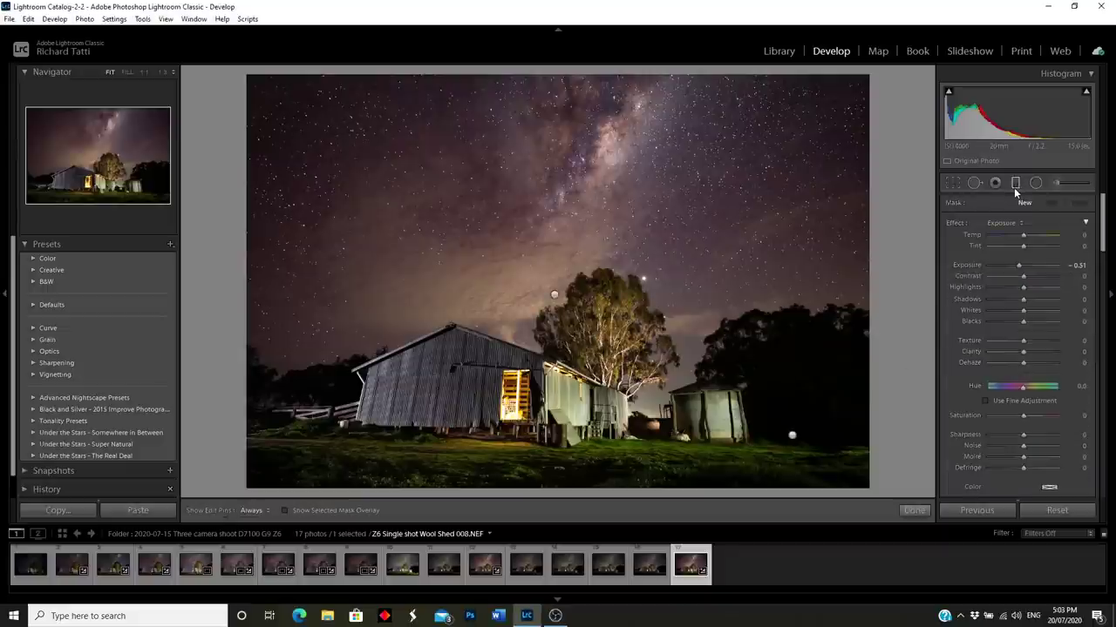
pyautogui.click(555, 295)
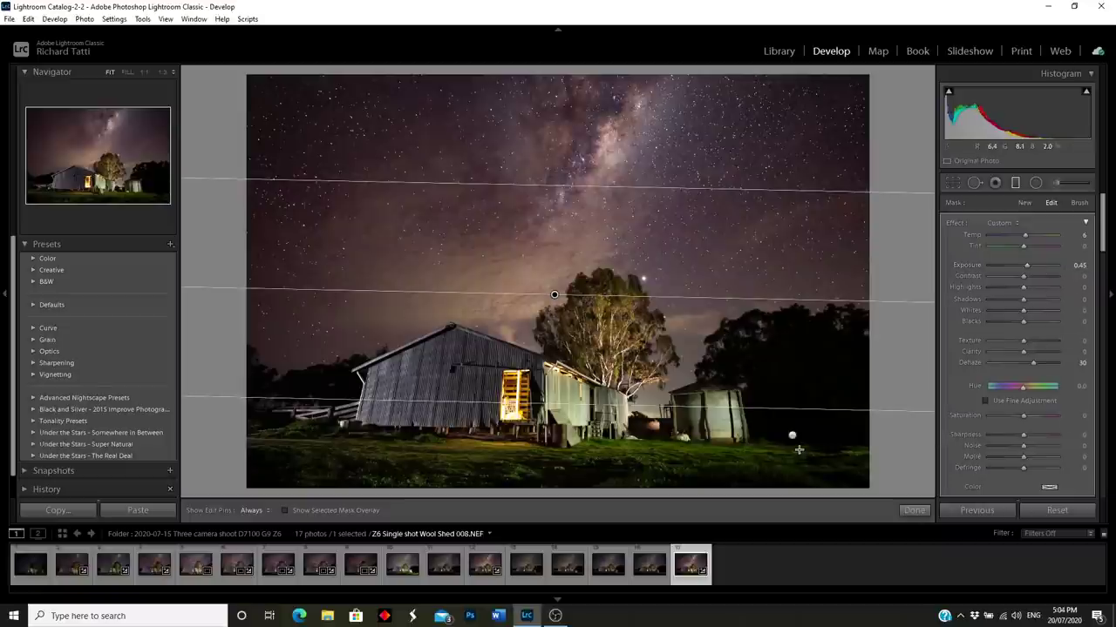
pyautogui.moveTo(791, 435); pyautogui.dragTo(790, 441)
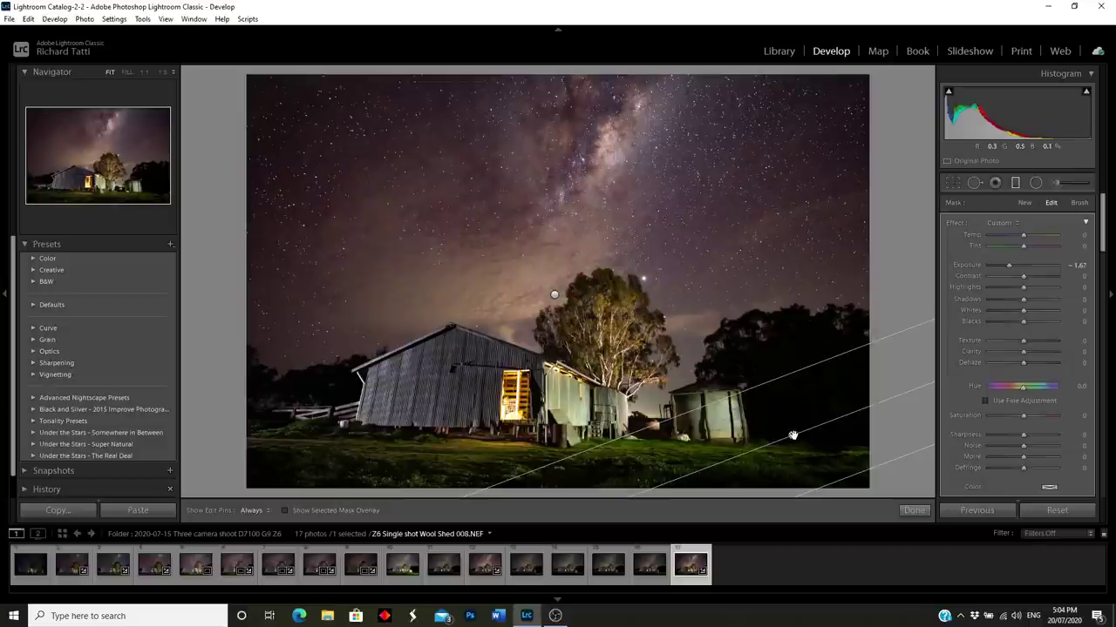
pyautogui.moveTo(793, 435)
pyautogui.click(913, 511)
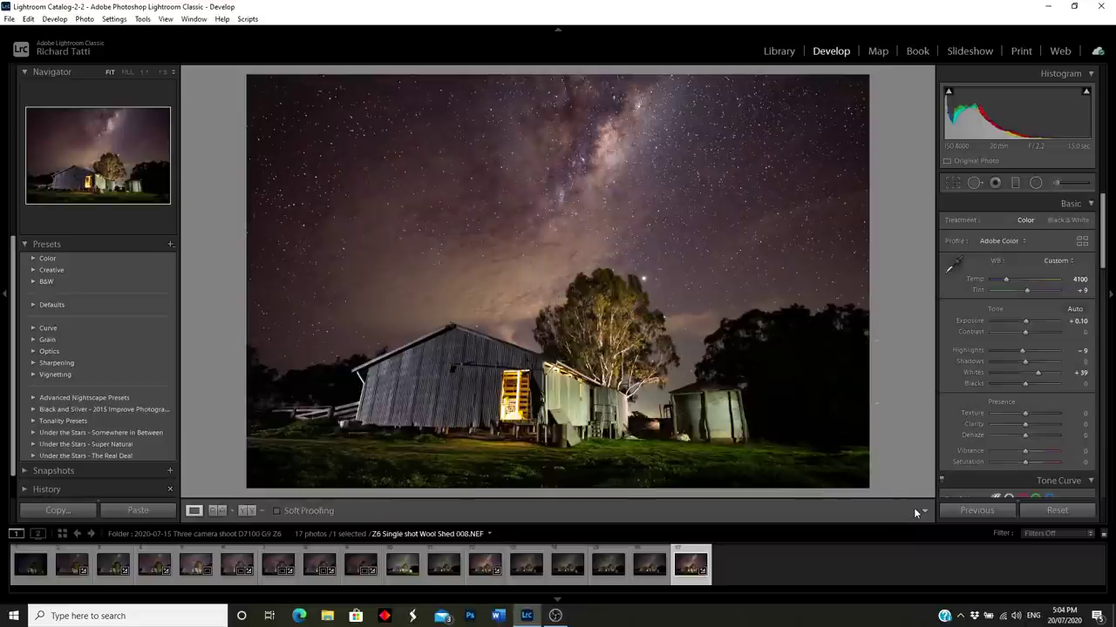
pyautogui.click(247, 510)
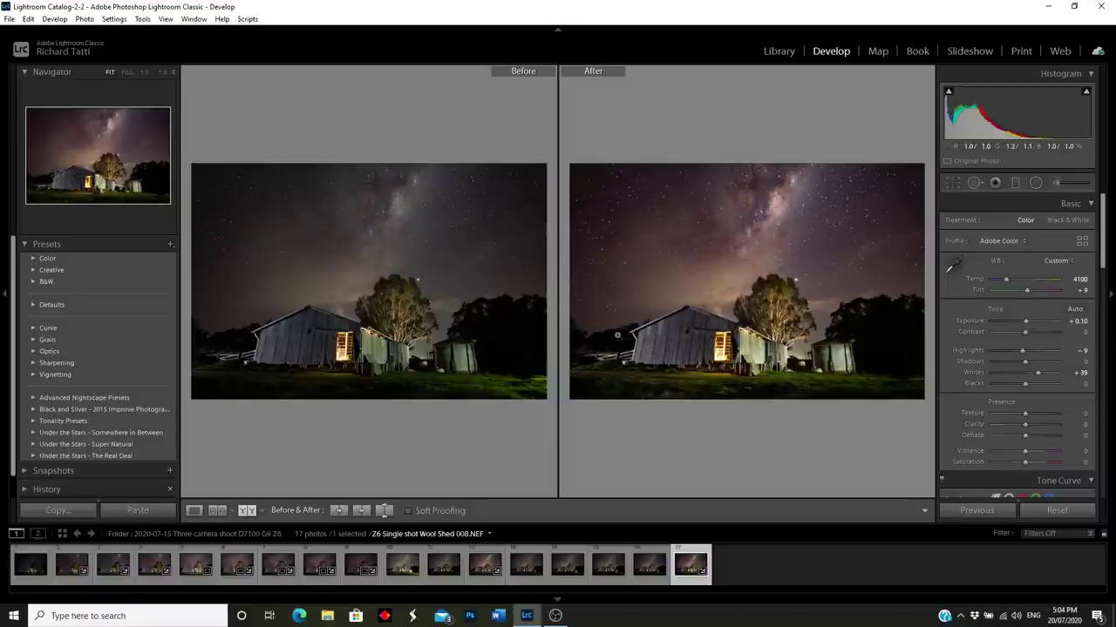
pyautogui.click(194, 510)
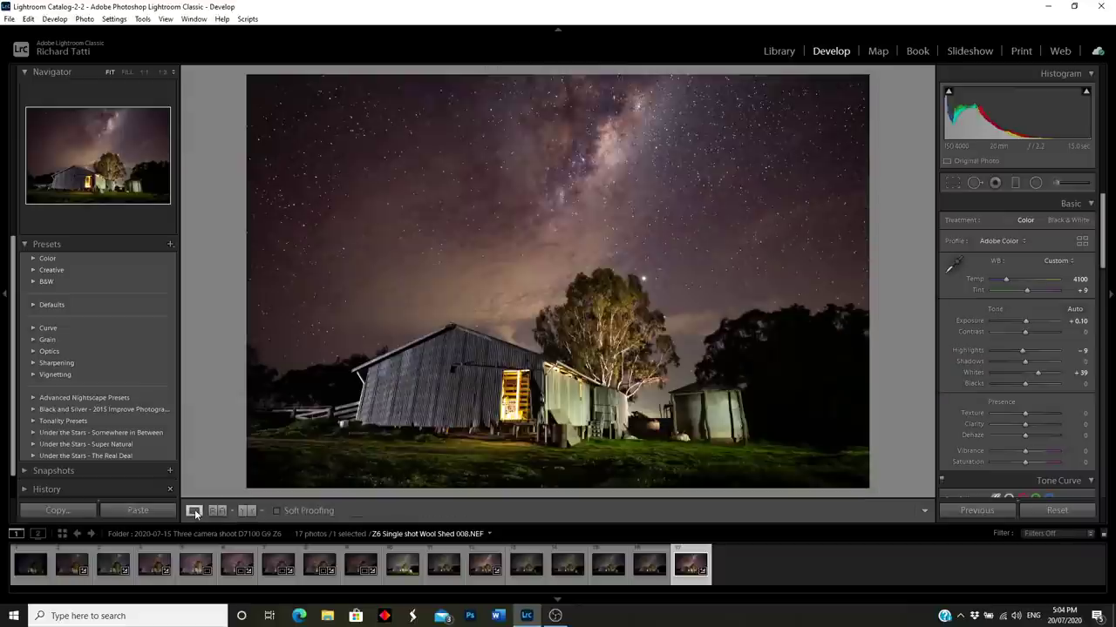
# Examine the existing adjustment brush edit over the foreground, including its settings and mask overlay
pyautogui.click(1055, 182)
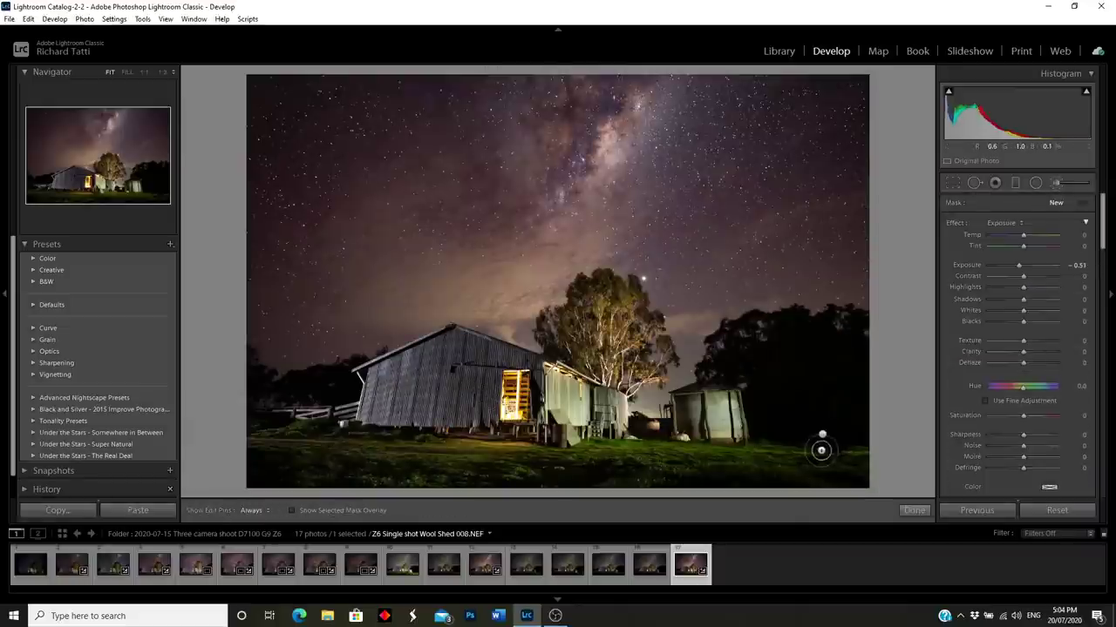
pyautogui.moveTo(822, 437)
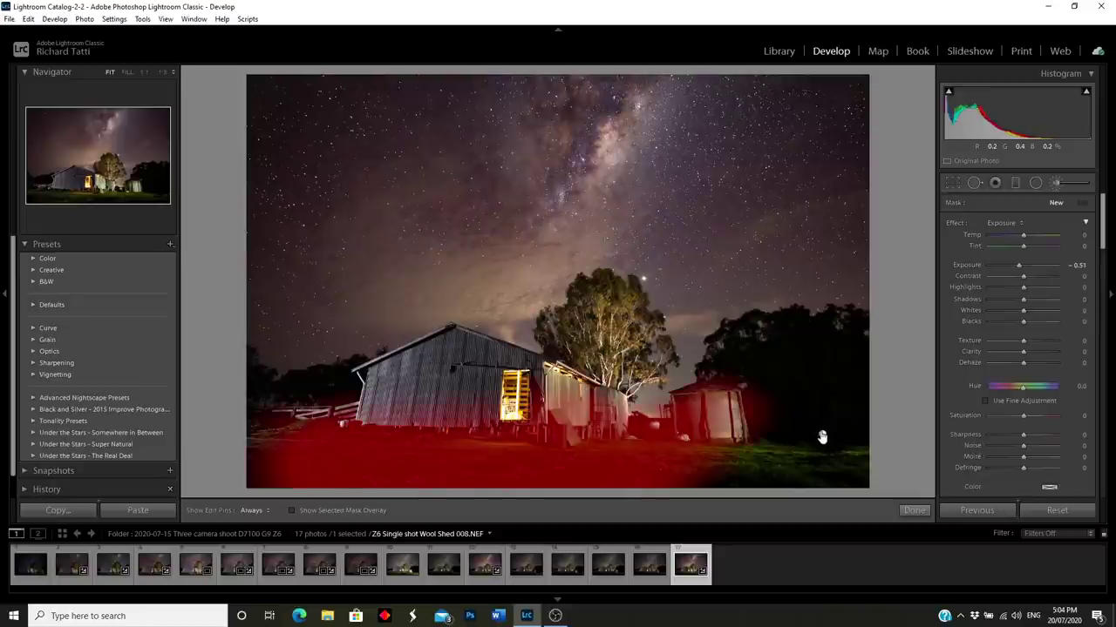
pyautogui.click(822, 434)
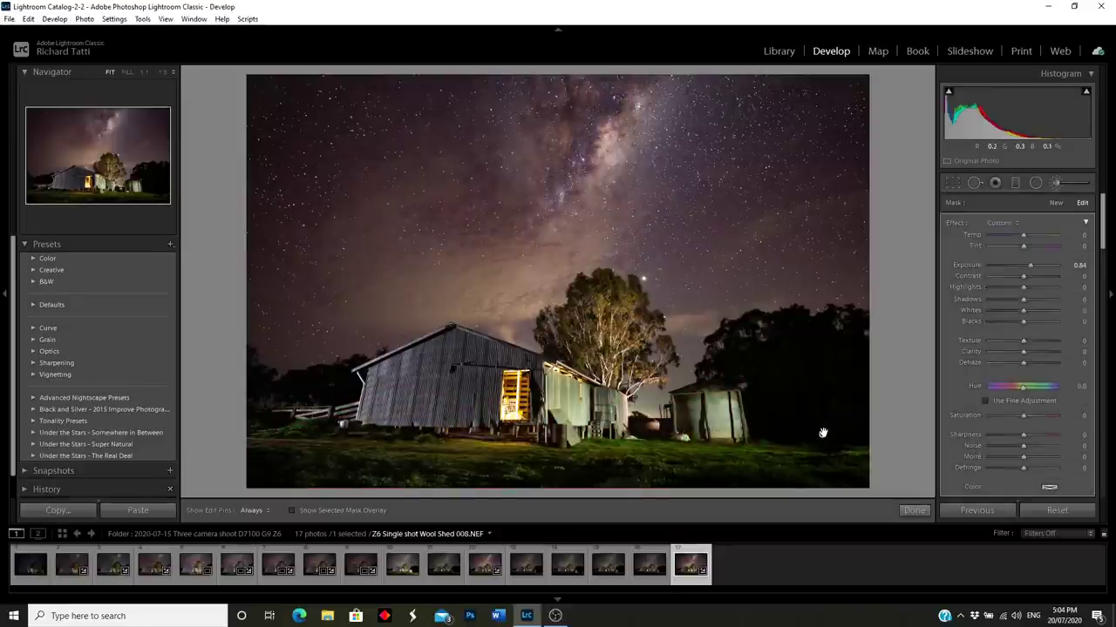
pyautogui.click(293, 511)
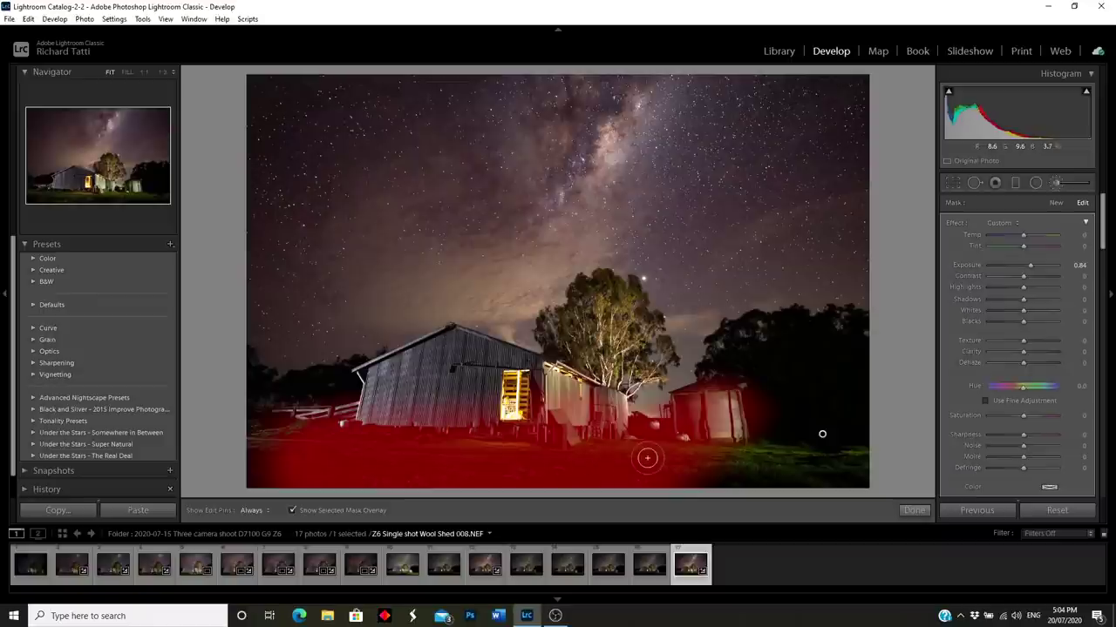
pyautogui.click(293, 511)
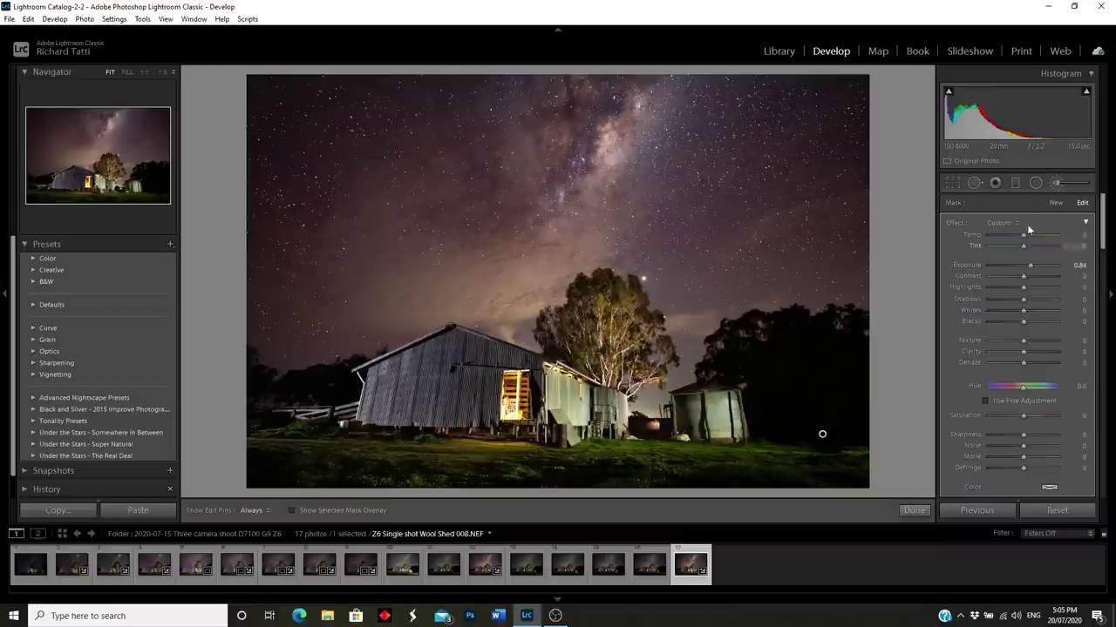
pyautogui.click(1057, 183)
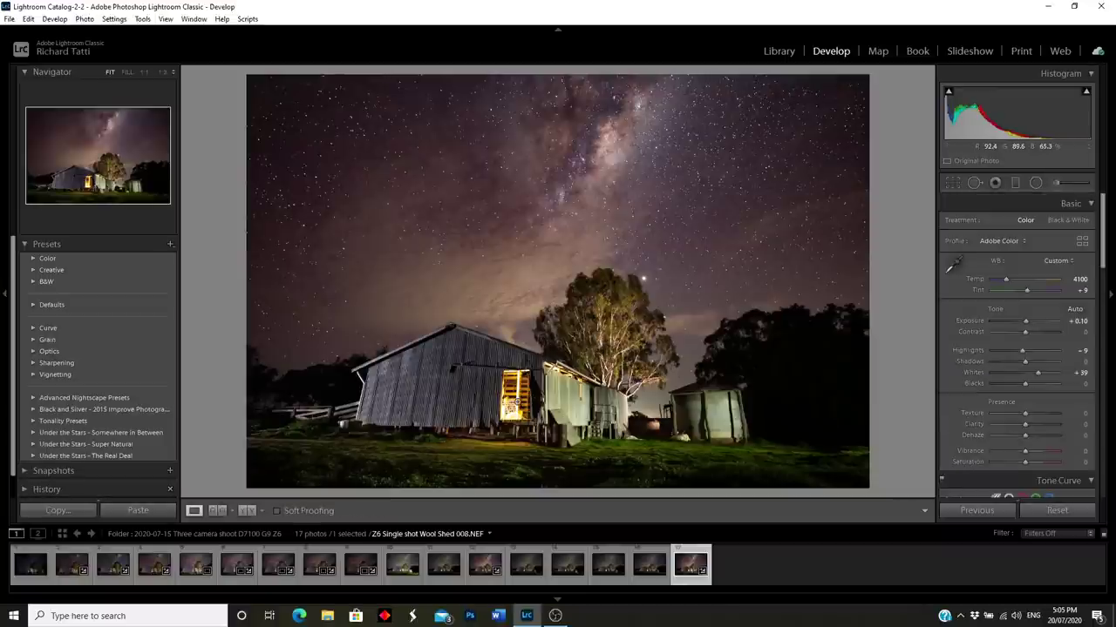
# Paint a new adjustment brush mask at 1:1 over the overexposed areas of the shed's lit doorway, checking coverage with the mask overlay
pyautogui.click(516, 400)
pyautogui.moveTo(521, 397); pyautogui.dragTo(497, 345)
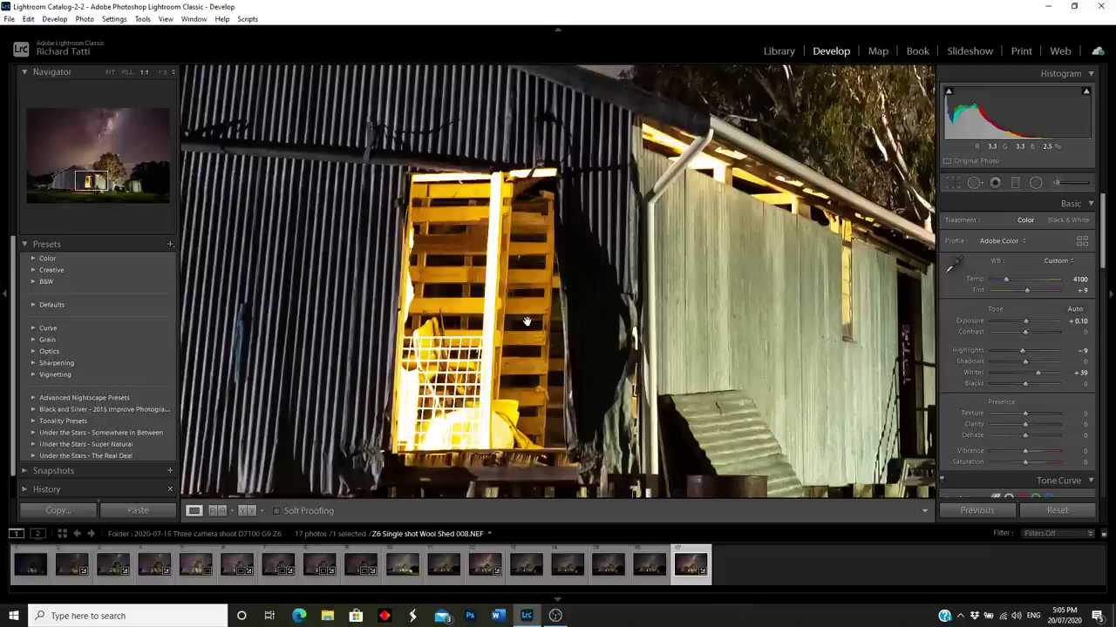
pyautogui.click(1058, 185)
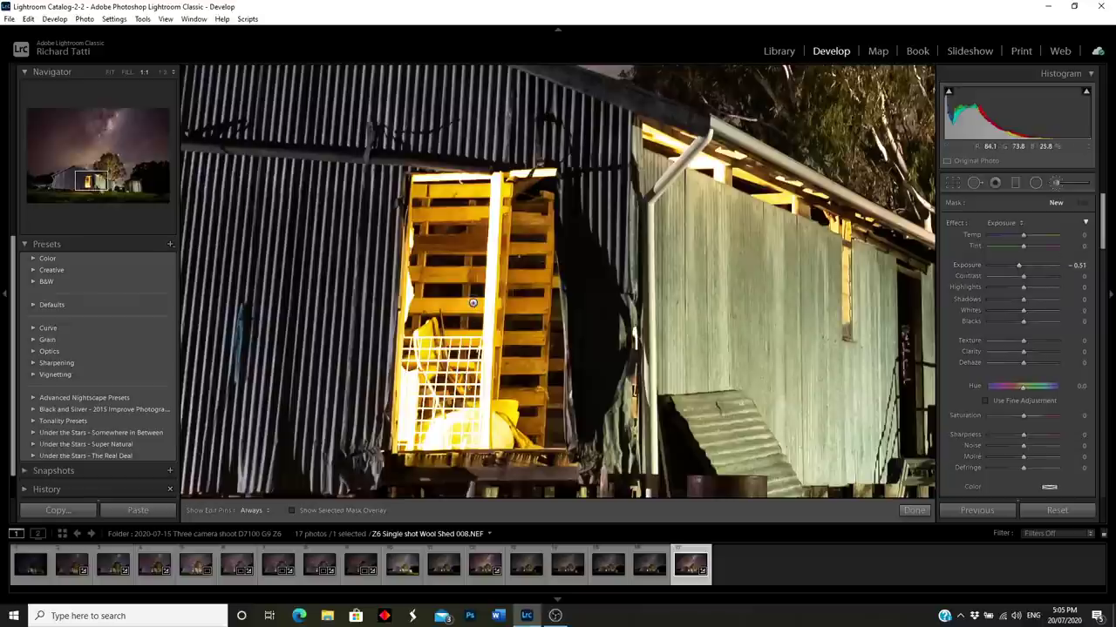
pyautogui.press('h')
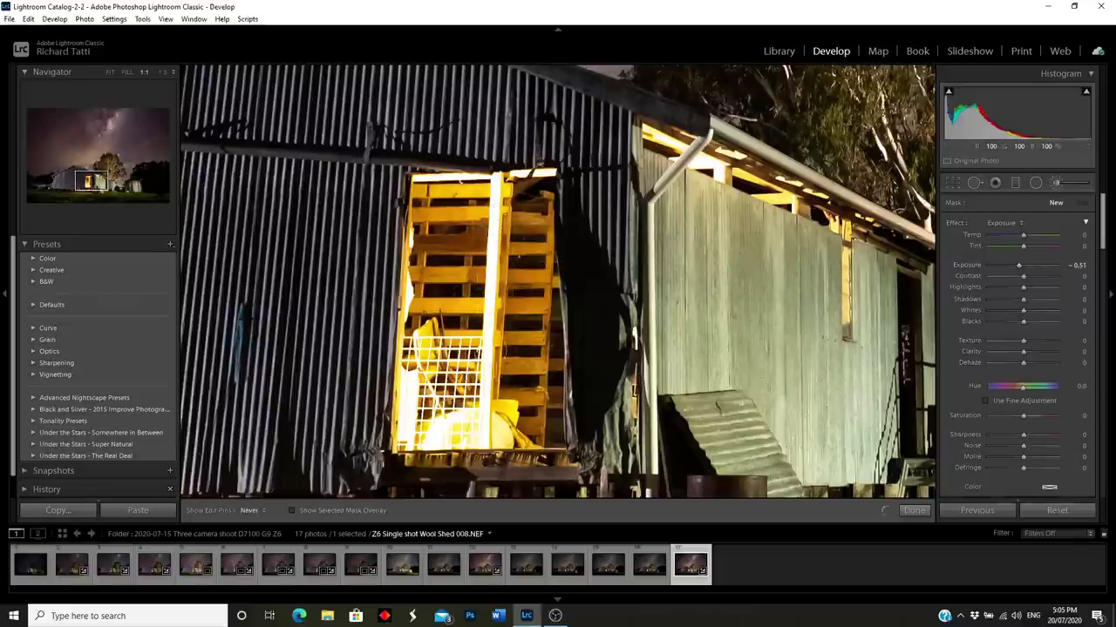
pyautogui.moveTo(435, 401)
pyautogui.mouseDown()
pyautogui.moveTo(496, 409)
pyautogui.moveTo(503, 383)
pyautogui.moveTo(514, 252)
pyautogui.moveTo(493, 170)
pyautogui.mouseUp()
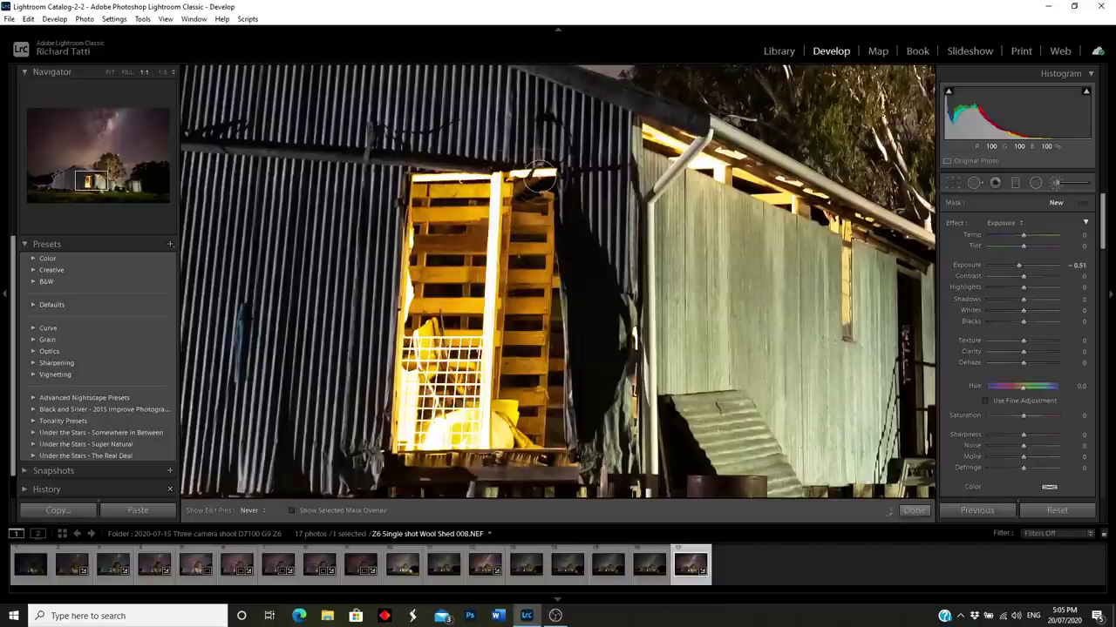
pyautogui.press('h')
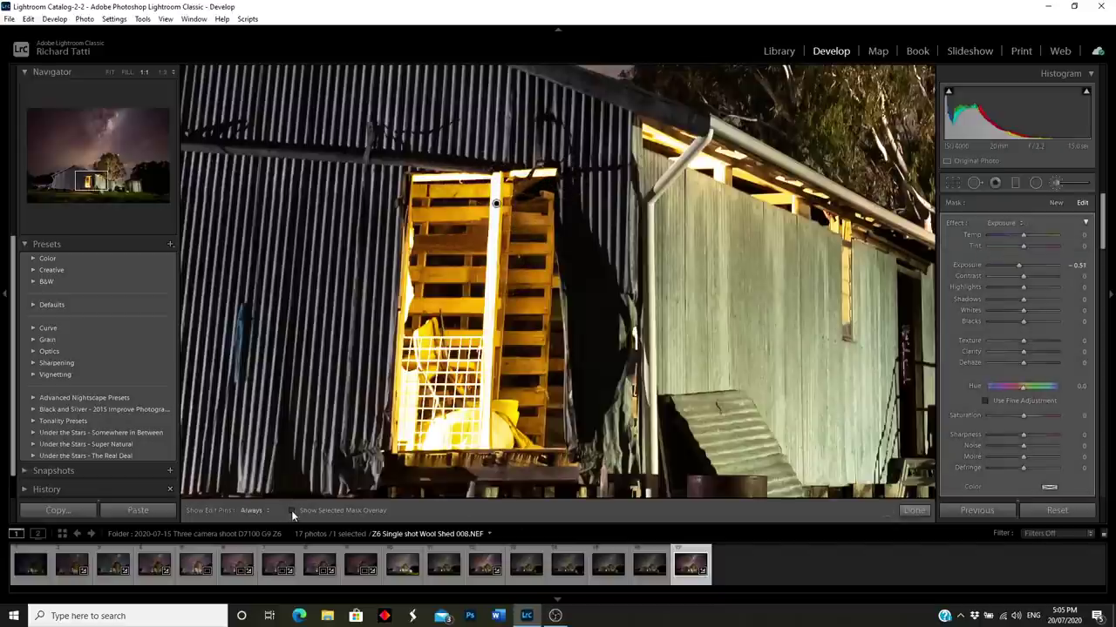
pyautogui.click(292, 510)
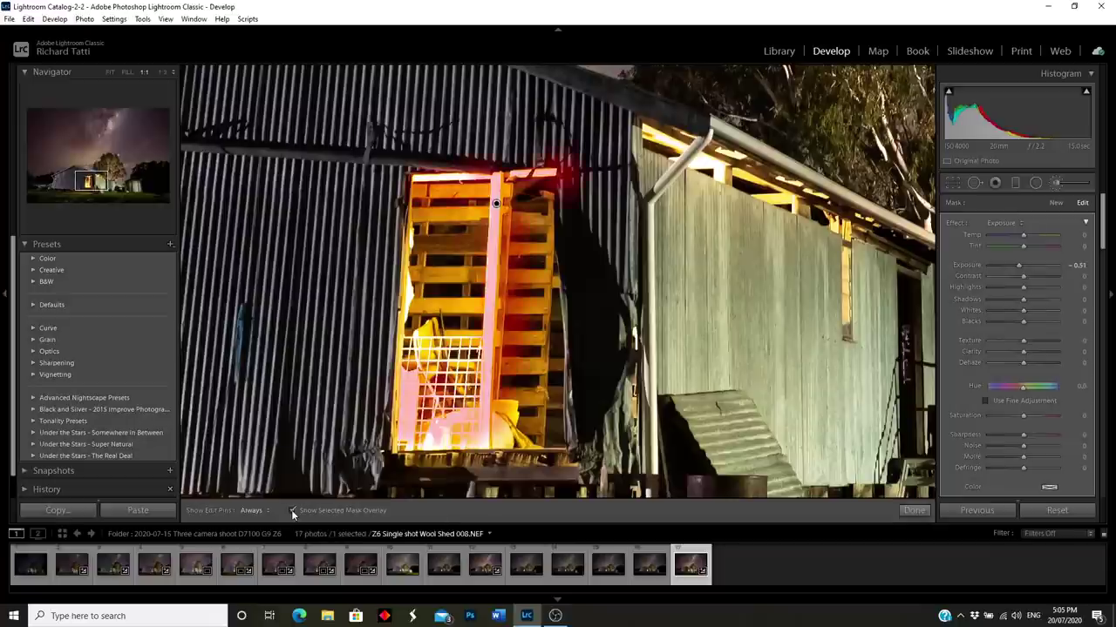
pyautogui.moveTo(482, 436)
pyautogui.mouseDown()
pyautogui.moveTo(423, 359)
pyautogui.moveTo(399, 240)
pyautogui.mouseUp()
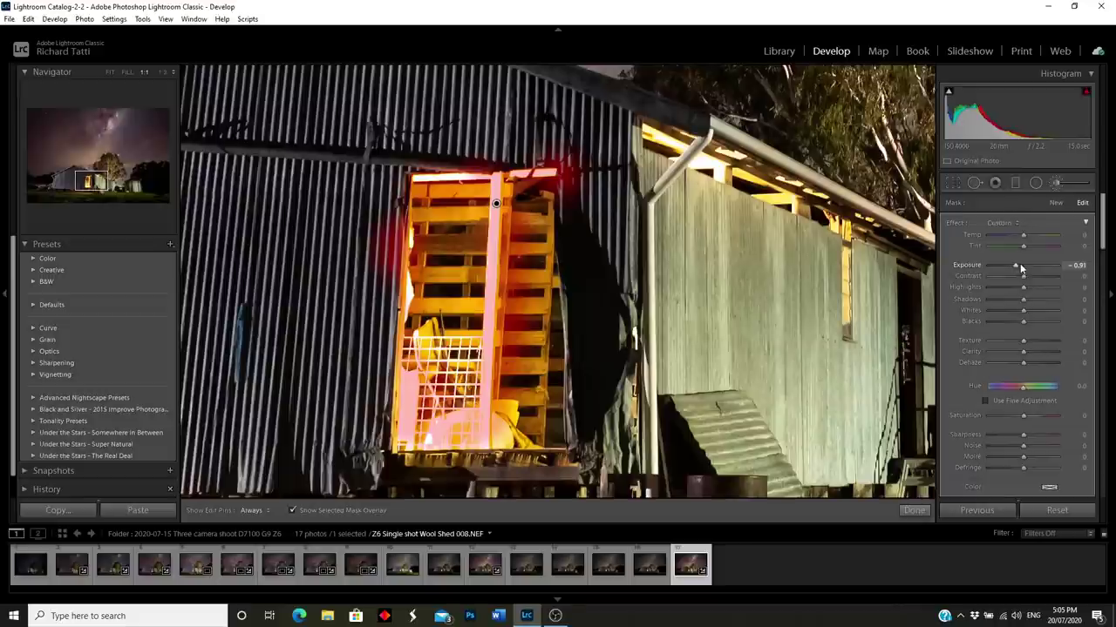
# Hide the mask overlay and set the doorway brush's exposure to −0.81 and highlights to −38
pyautogui.click(292, 512)
pyautogui.moveTo(1017, 264); pyautogui.dragTo(1017, 264)
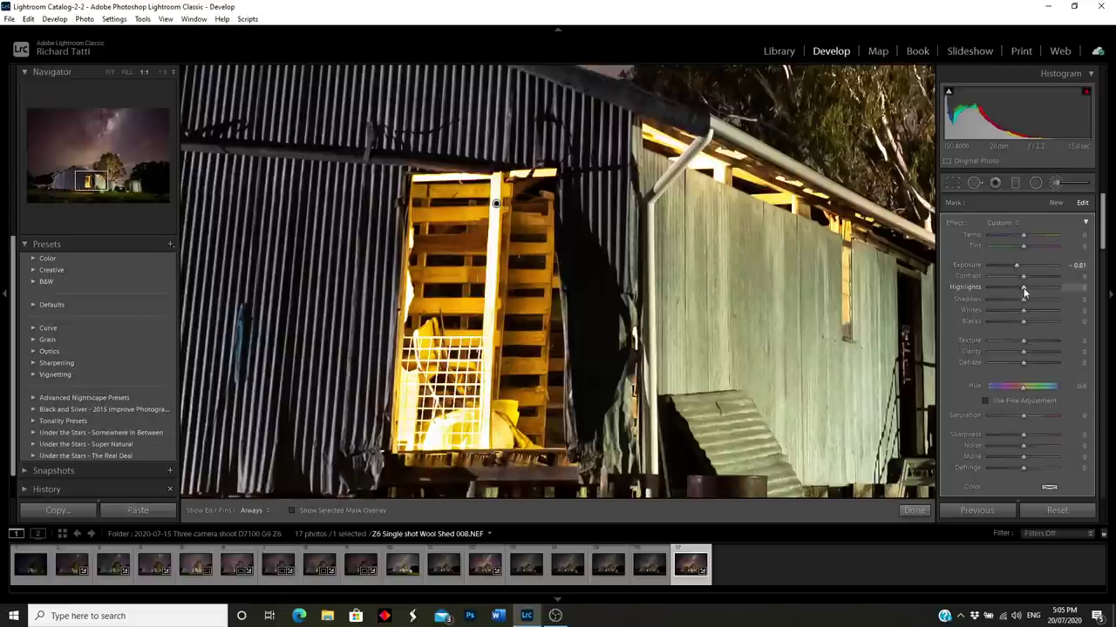
pyautogui.moveTo(1024, 294); pyautogui.dragTo(1024, 294)
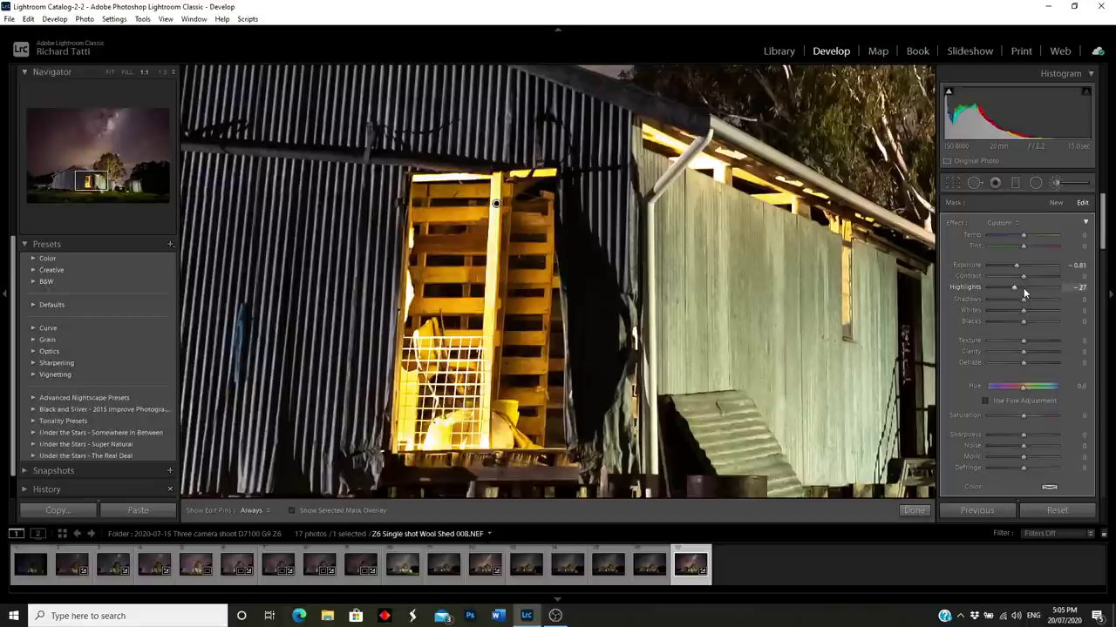
pyautogui.moveTo(1015, 286); pyautogui.dragTo(1012, 293)
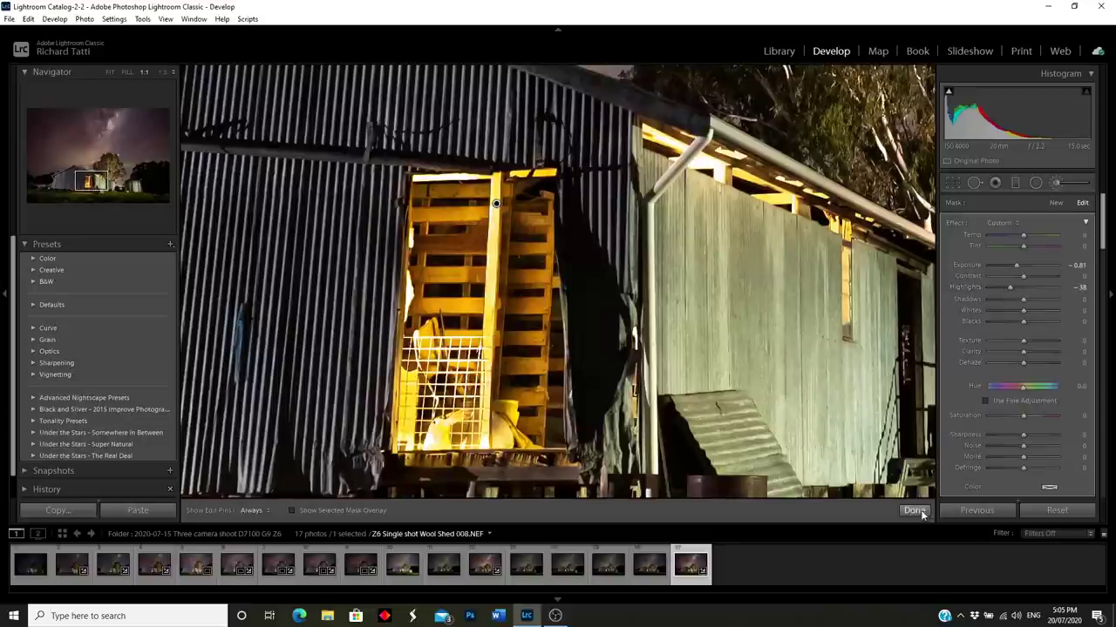
pyautogui.click(914, 511)
pyautogui.click(508, 269)
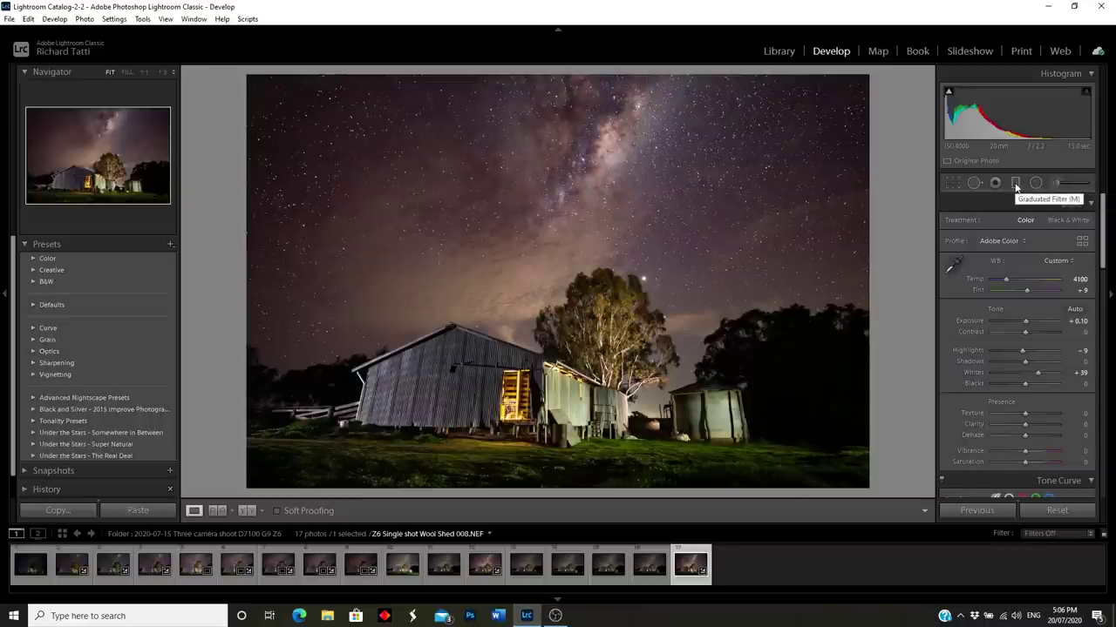
# Review the photo's framing with the crop overlay
pyautogui.click(951, 183)
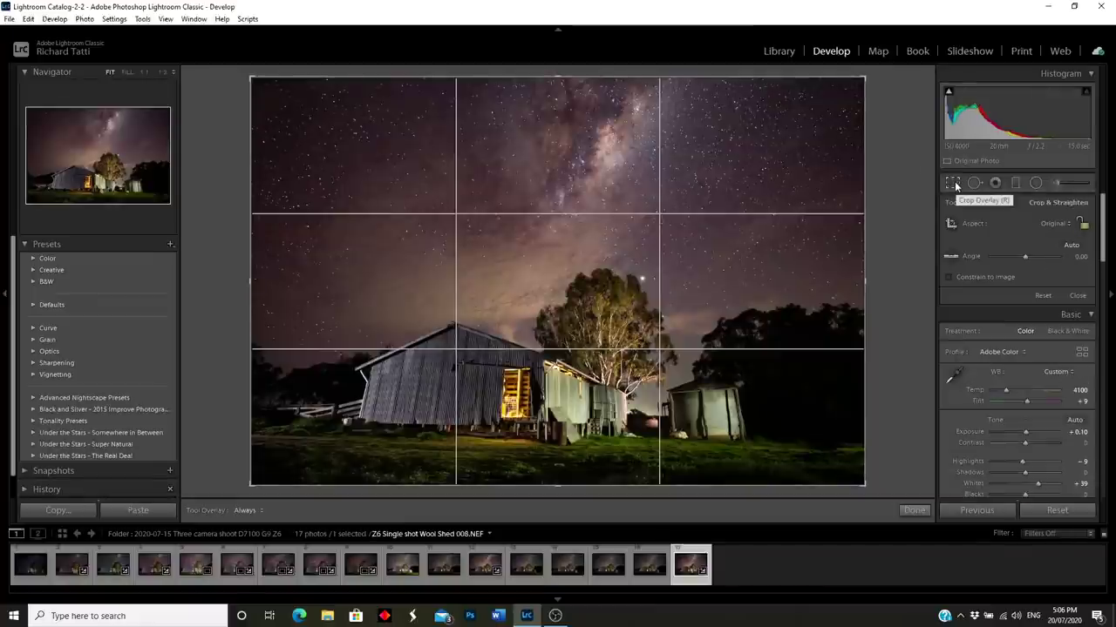
pyautogui.click(952, 184)
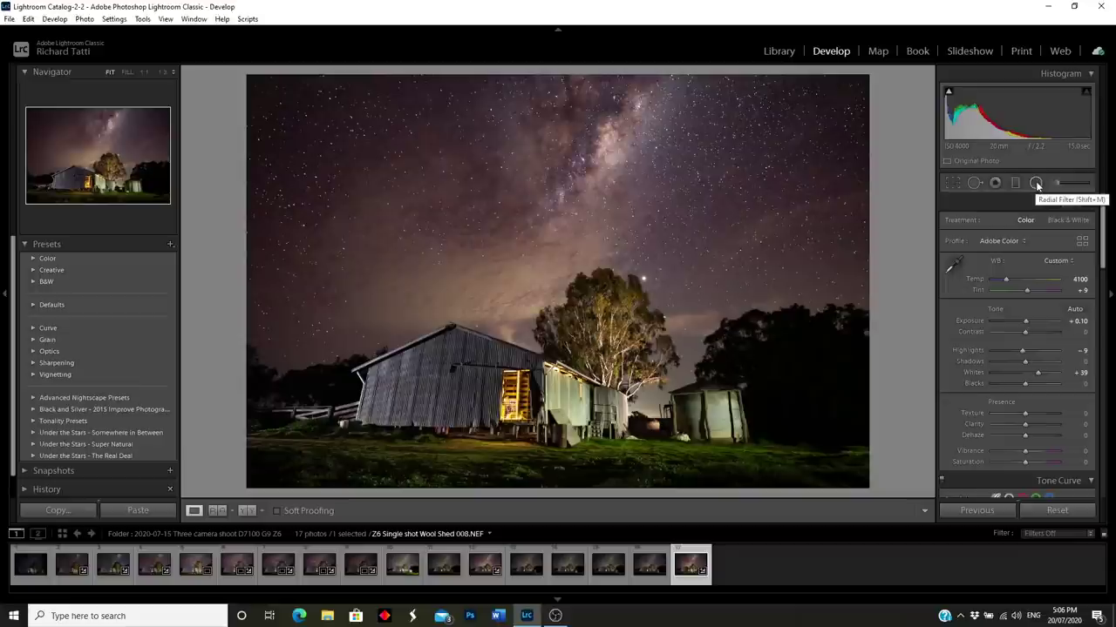
# Draw a large radial filter over the sky and shed, and set its exposure to −1.41
pyautogui.click(1036, 185)
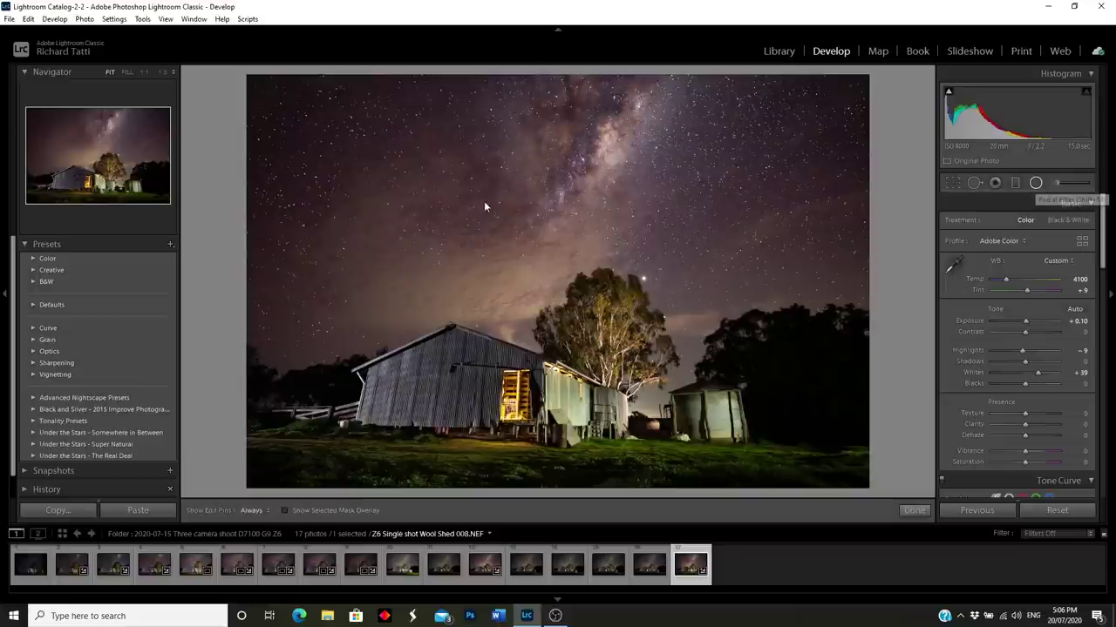
pyautogui.moveTo(482, 232); pyautogui.dragTo(849, 484)
pyautogui.moveTo(577, 271); pyautogui.dragTo(580, 273)
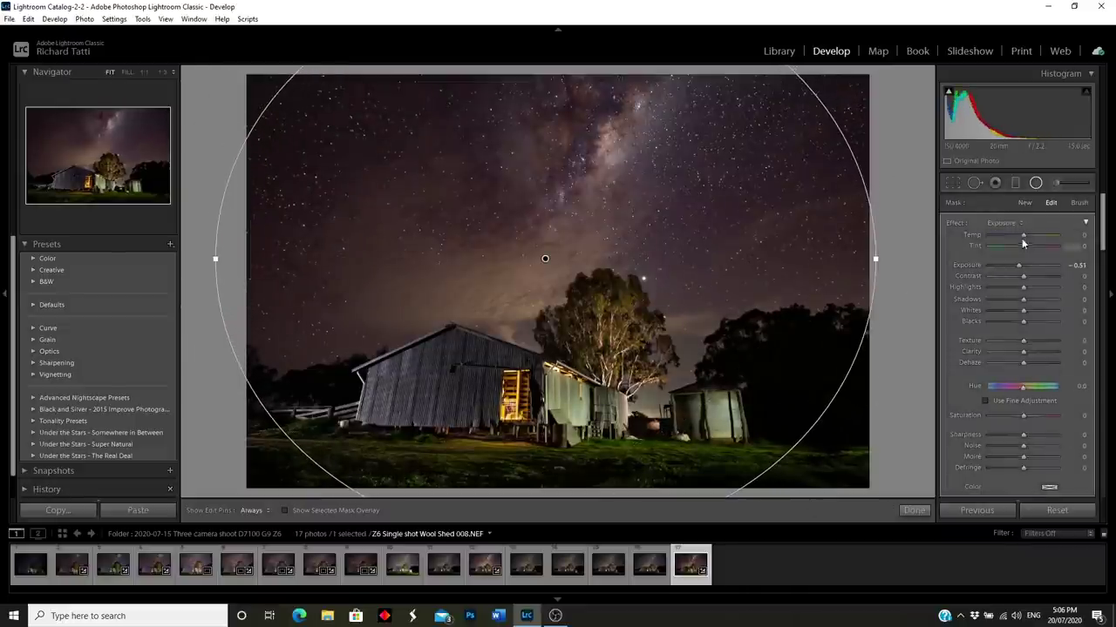
pyautogui.moveTo(1020, 269); pyautogui.dragTo(1011, 267)
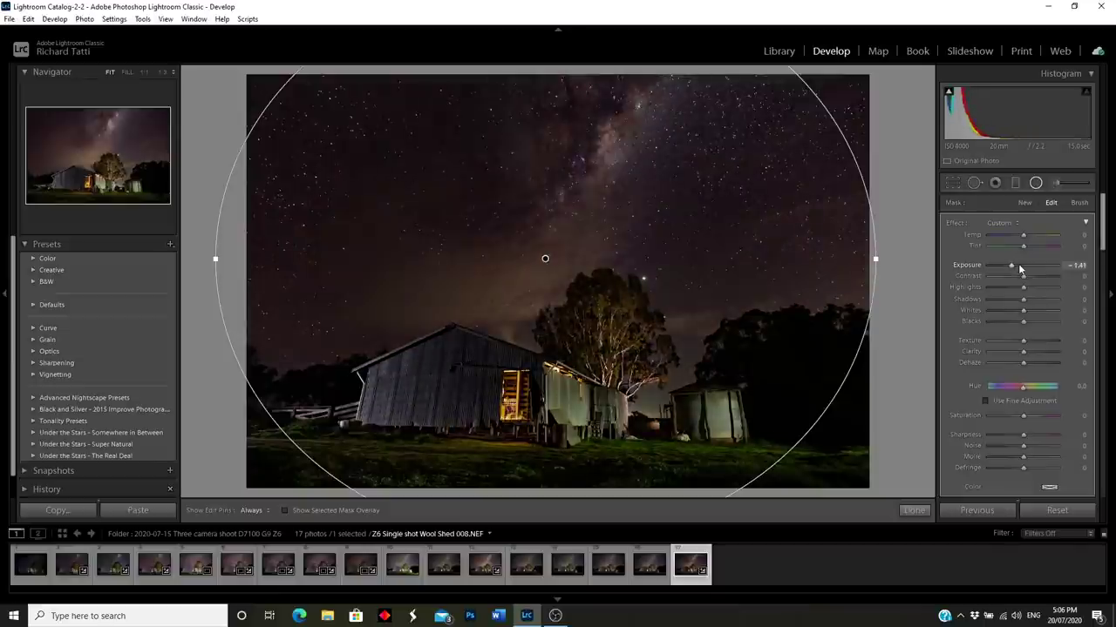
# Turn off the radial filter's inversion, and enlarge and recentre its ellipse just above the shed roof
pyautogui.scroll(-2, 978, 367)
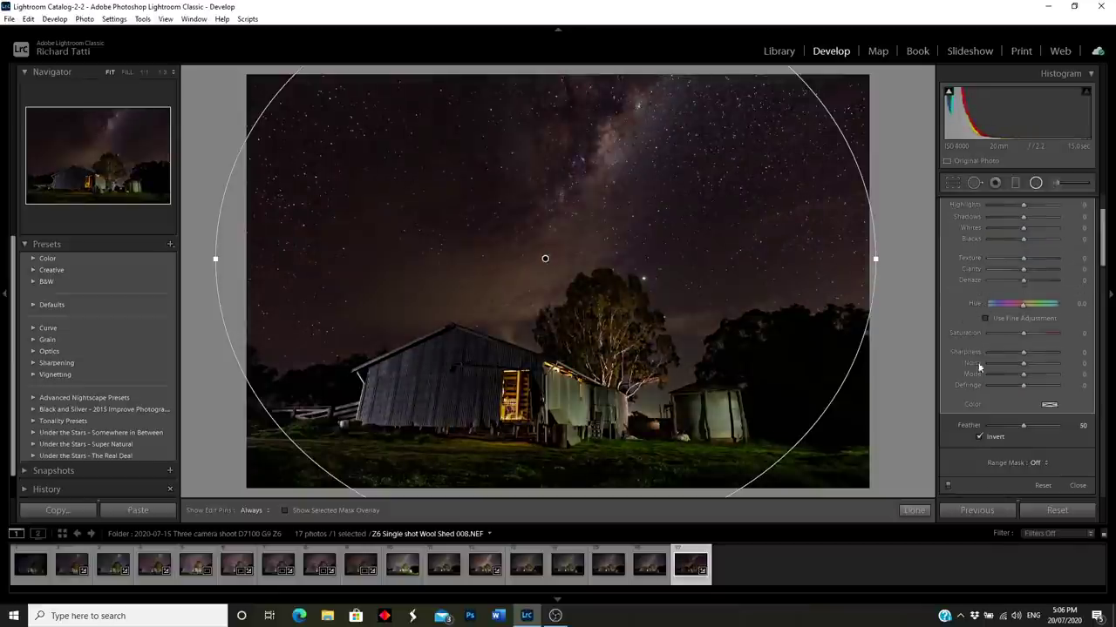
pyautogui.click(979, 437)
pyautogui.moveTo(876, 259); pyautogui.dragTo(933, 258)
pyautogui.moveTo(652, 317); pyautogui.dragTo(615, 407)
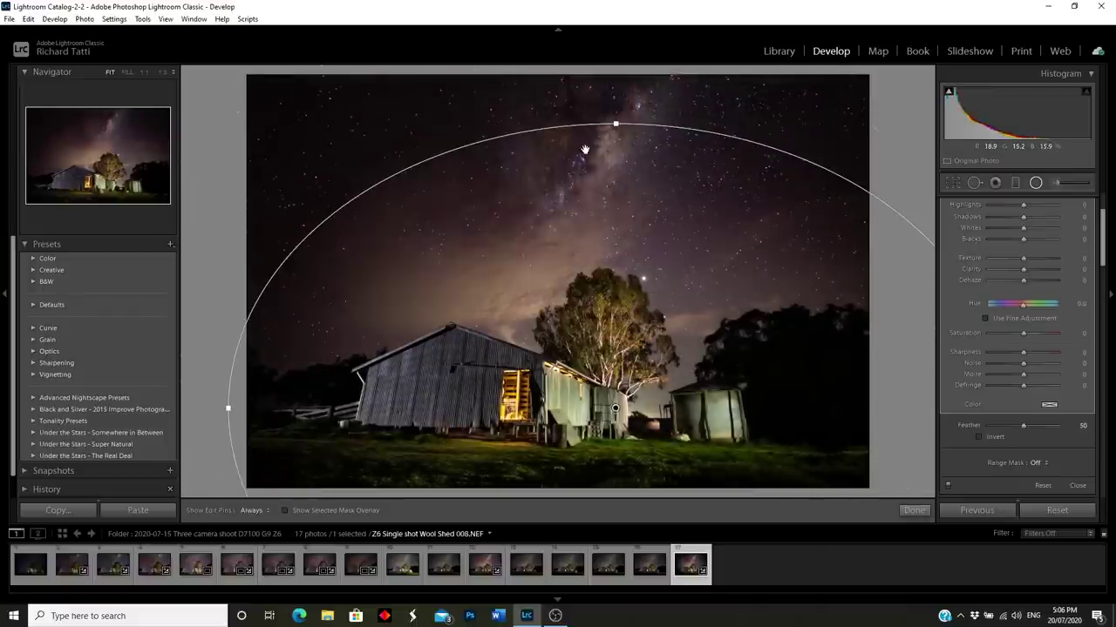
pyautogui.moveTo(615, 125); pyautogui.dragTo(615, 26)
pyautogui.moveTo(738, 378); pyautogui.dragTo(609, 289)
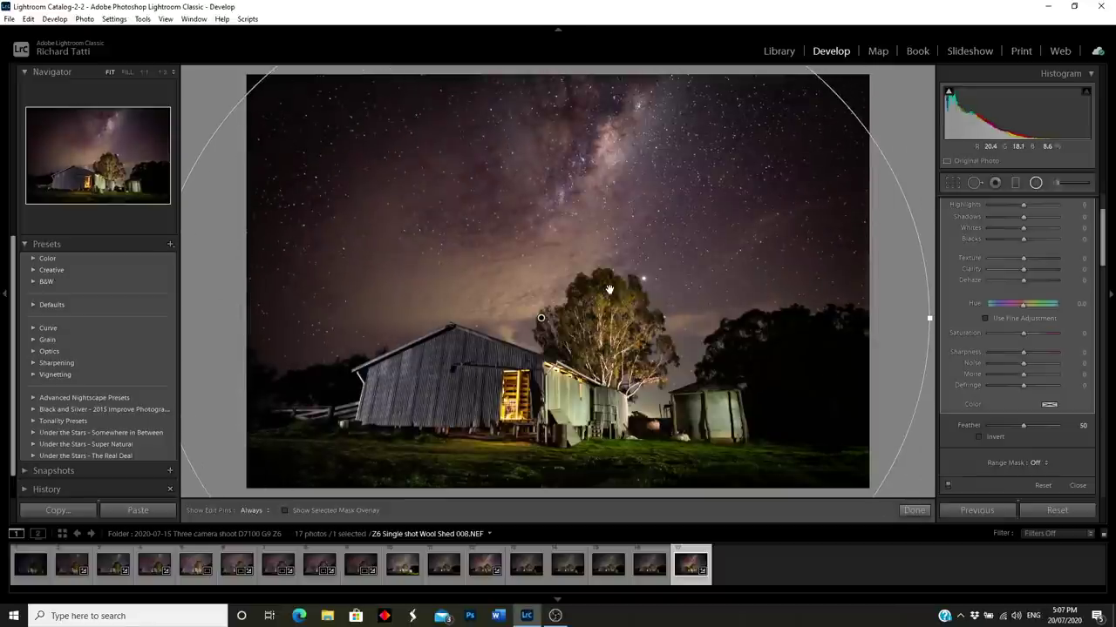
# Narrow and shorten the radial filter so its ellipse surrounds only the shed doorway and the tree
pyautogui.moveTo(929, 319); pyautogui.dragTo(660, 340)
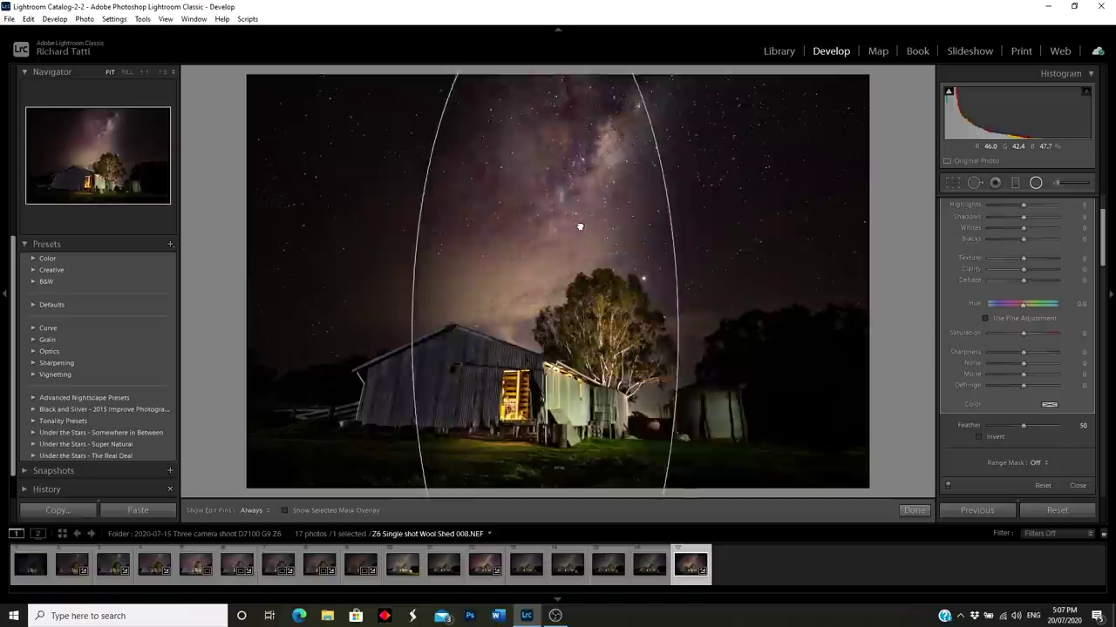
pyautogui.moveTo(578, 229); pyautogui.dragTo(642, 344)
pyautogui.moveTo(605, 87); pyautogui.dragTo(607, 311)
pyautogui.moveTo(611, 383); pyautogui.dragTo(542, 315)
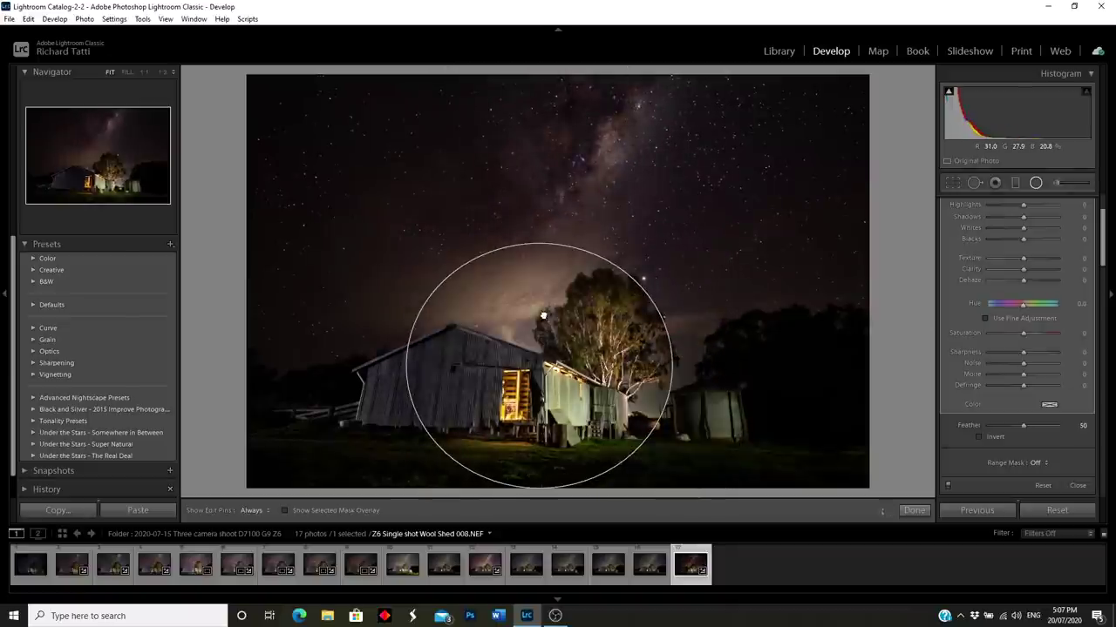
# Invert the radial filter and fit a smaller ellipse over the fence beside the shed, brightening that area with a positive exposure
pyautogui.click(978, 435)
pyautogui.moveTo(672, 366); pyautogui.dragTo(610, 366)
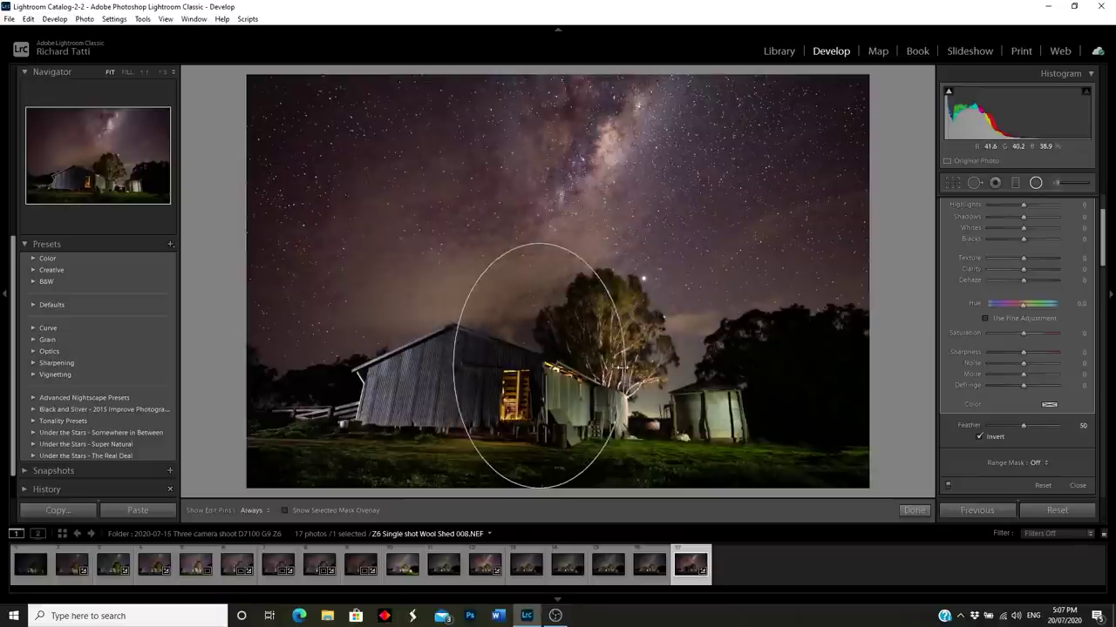
pyautogui.moveTo(540, 246); pyautogui.dragTo(540, 323)
pyautogui.moveTo(540, 373); pyautogui.dragTo(339, 422)
pyautogui.scroll(3, 1009, 251)
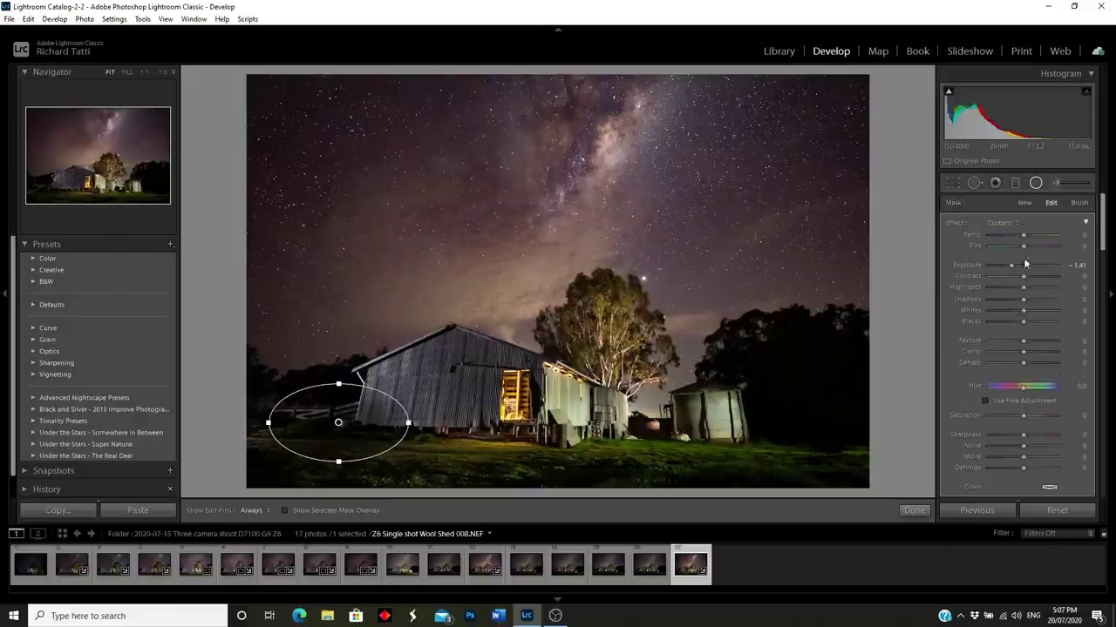
pyautogui.moveTo(1023, 265); pyautogui.dragTo(1033, 266)
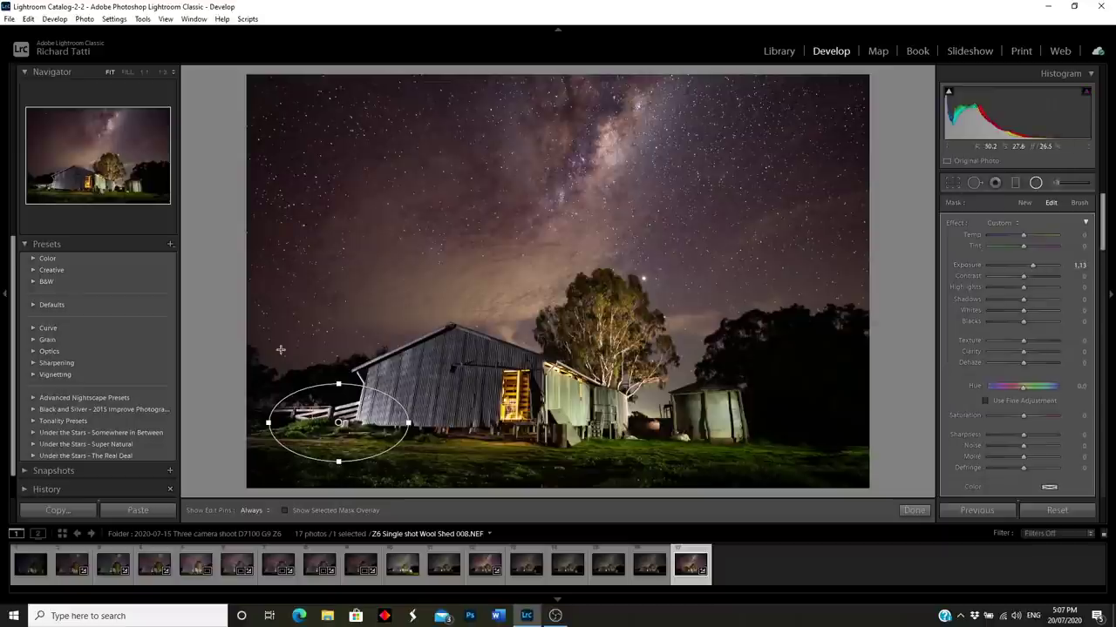
# Shrink the radial filter to a small circle over the barrel at the shed's base, trying exposures of 1.73 and 0.03
pyautogui.moveTo(267, 423); pyautogui.dragTo(322, 423)
pyautogui.moveTo(338, 386); pyautogui.dragTo(559, 439)
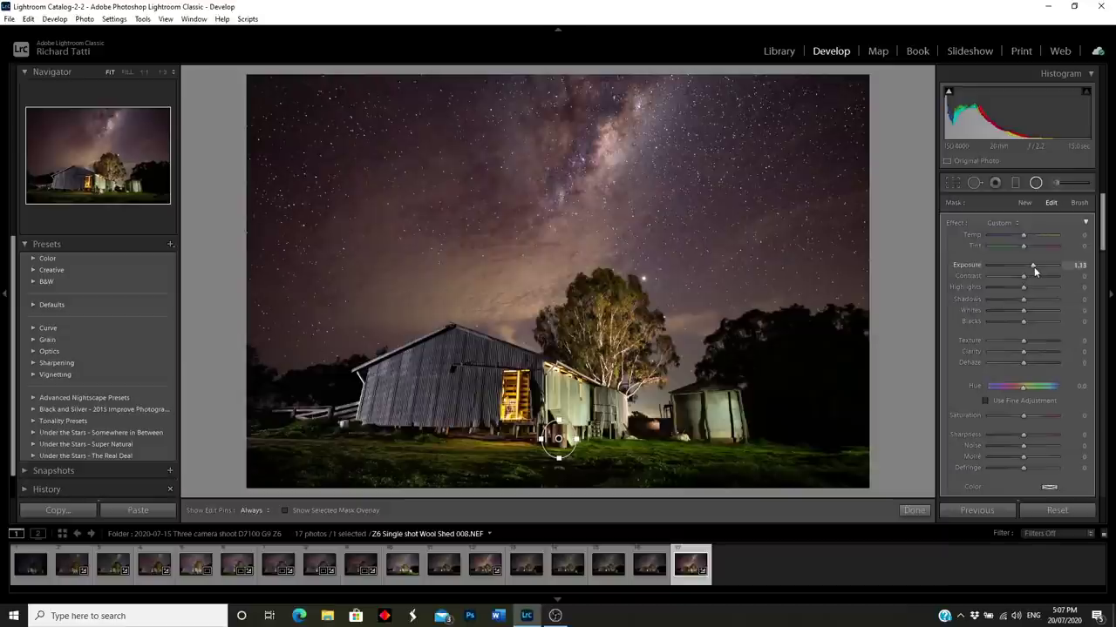
pyautogui.scroll(5, 1034, 266)
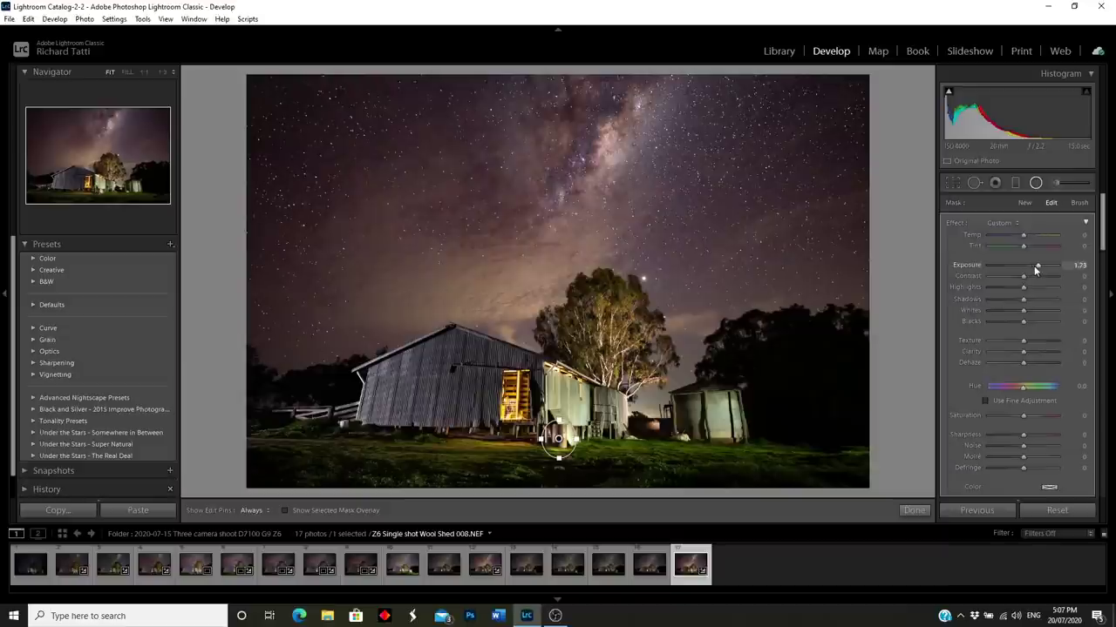
pyautogui.scroll(-10, 1033, 266)
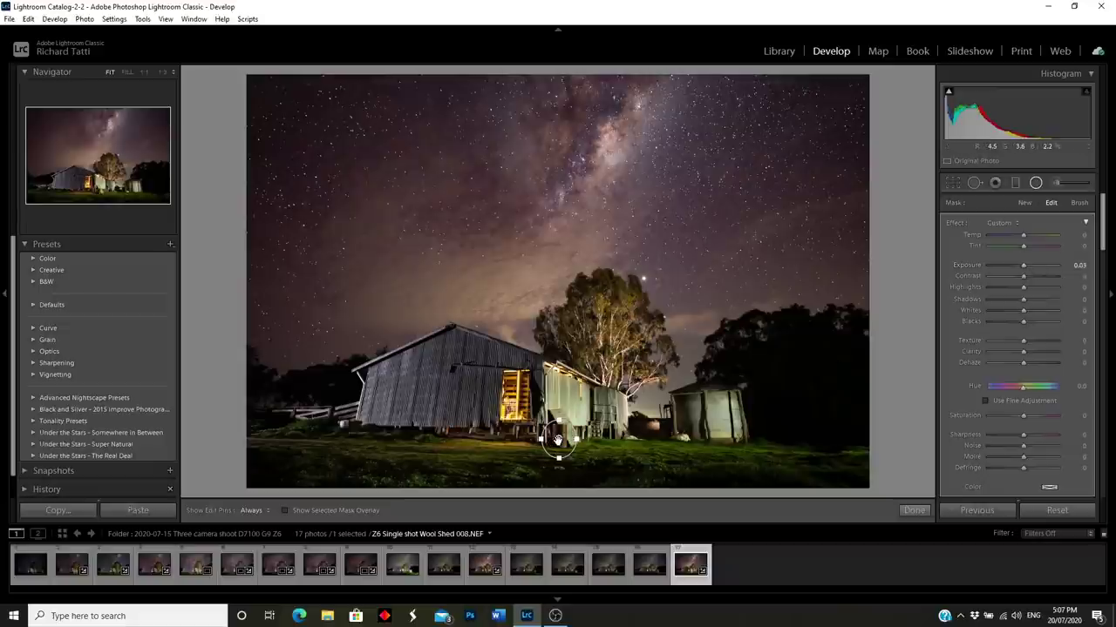
# Delete the radial filter, finish the masking session, and view the photo full screen
pyautogui.press('Delete')
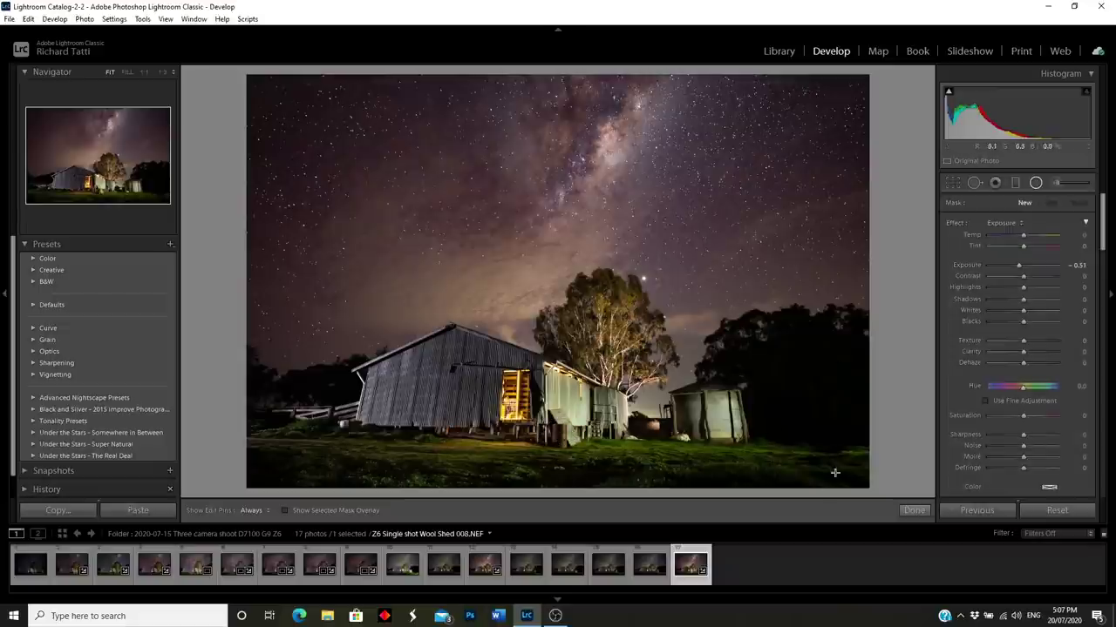
pyautogui.click(913, 510)
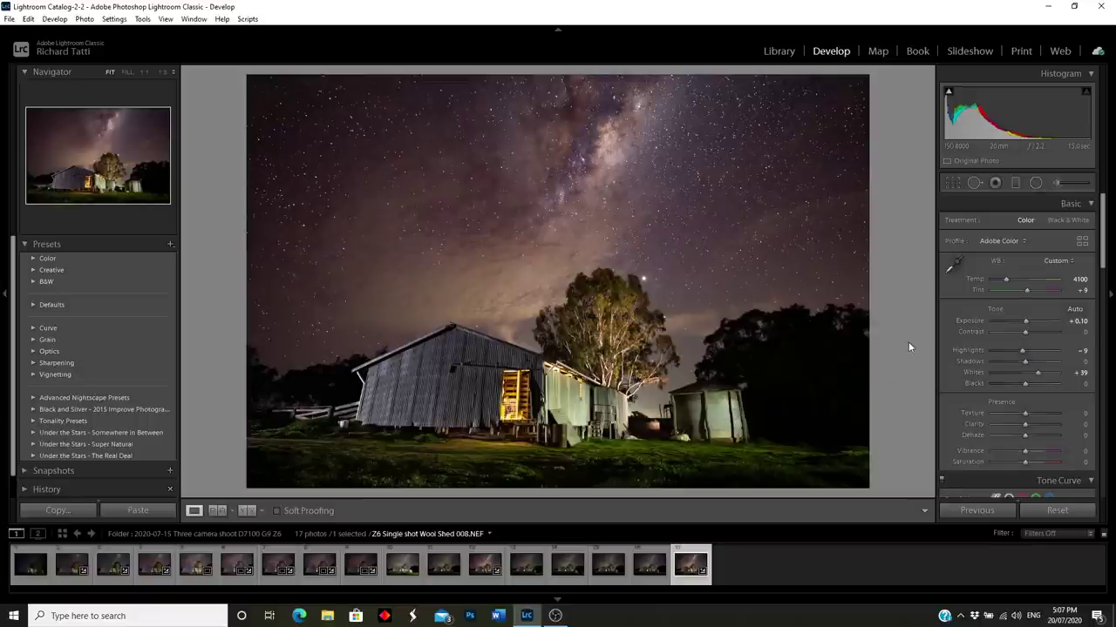
pyautogui.hotkey('ctrl', 'Return')
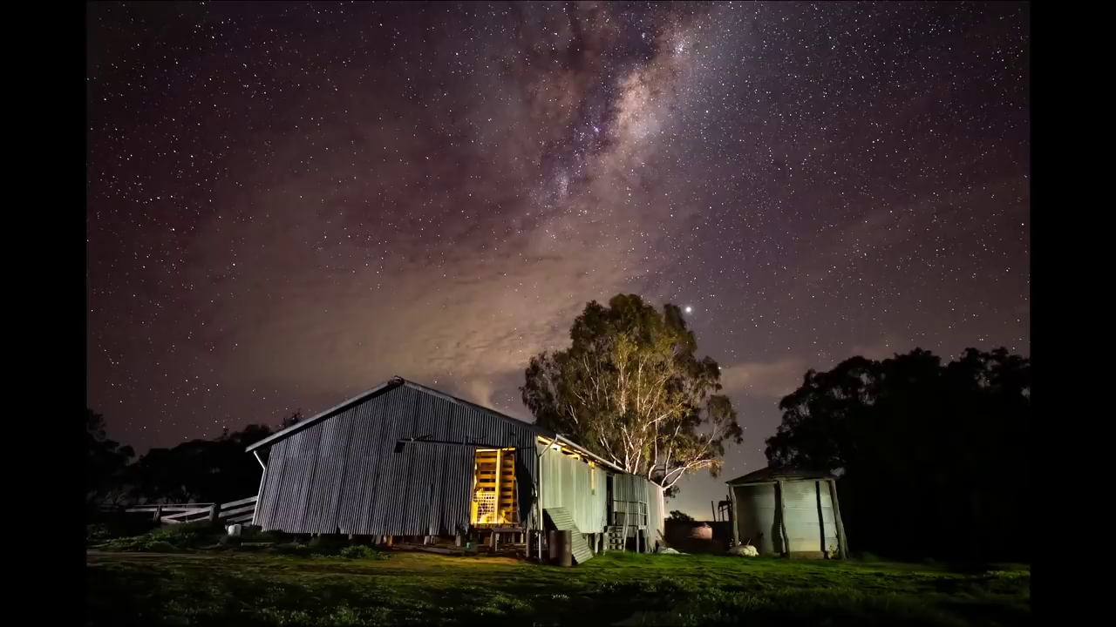